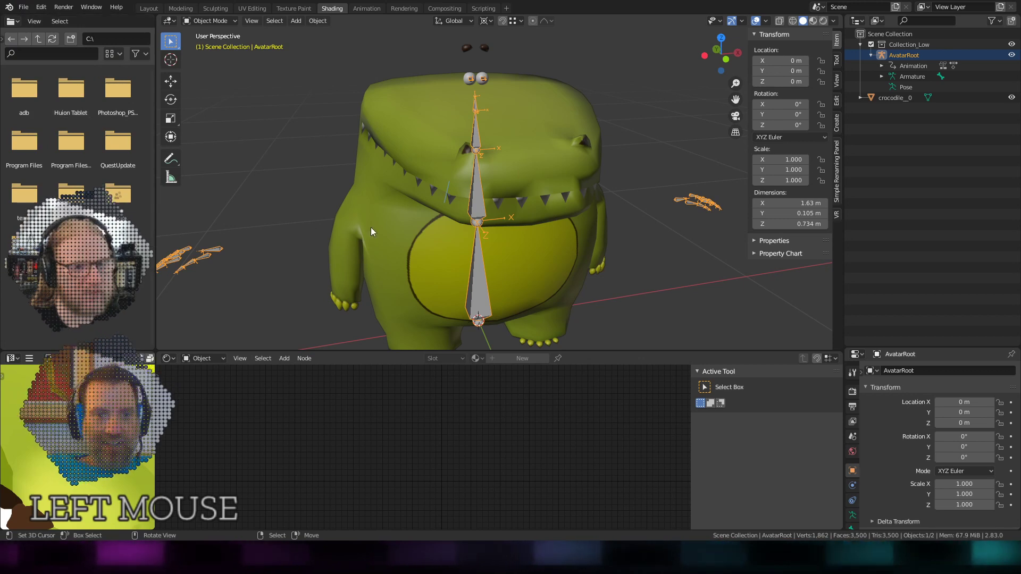
Save the file as Rigging1.blend.
click(125, 230)
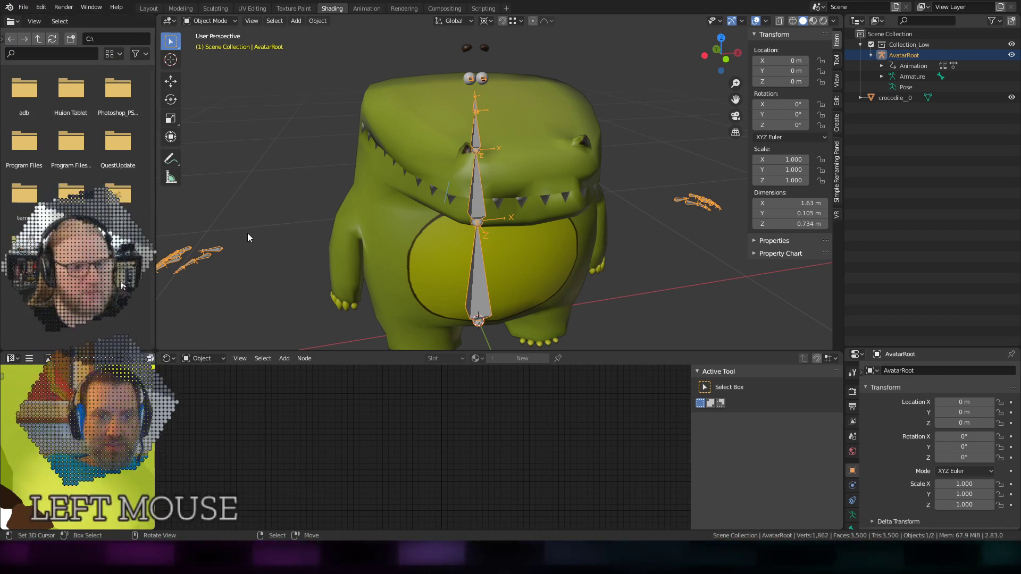
click(270, 426)
key(shift)
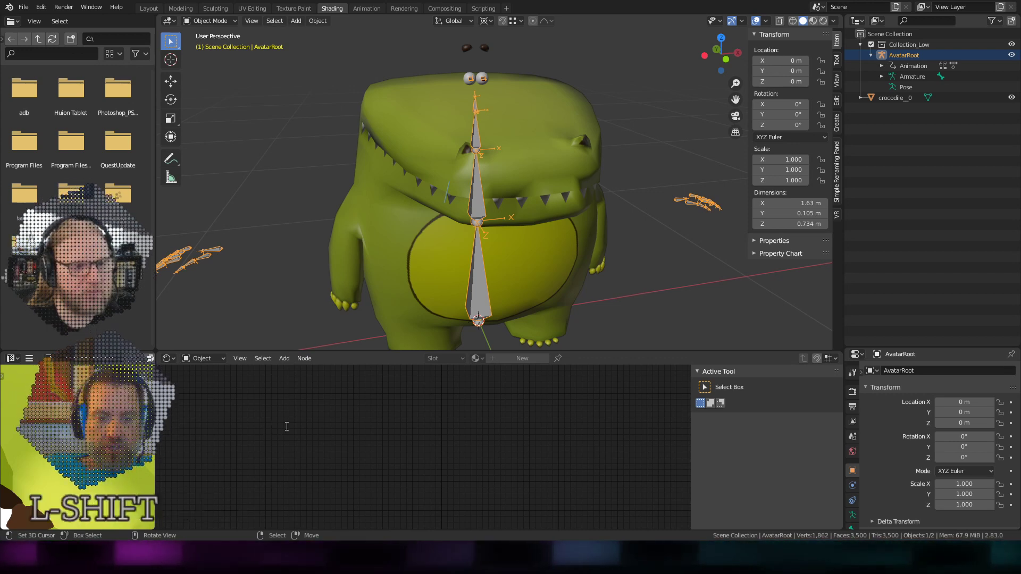
key(g)
key(i)
key(g)
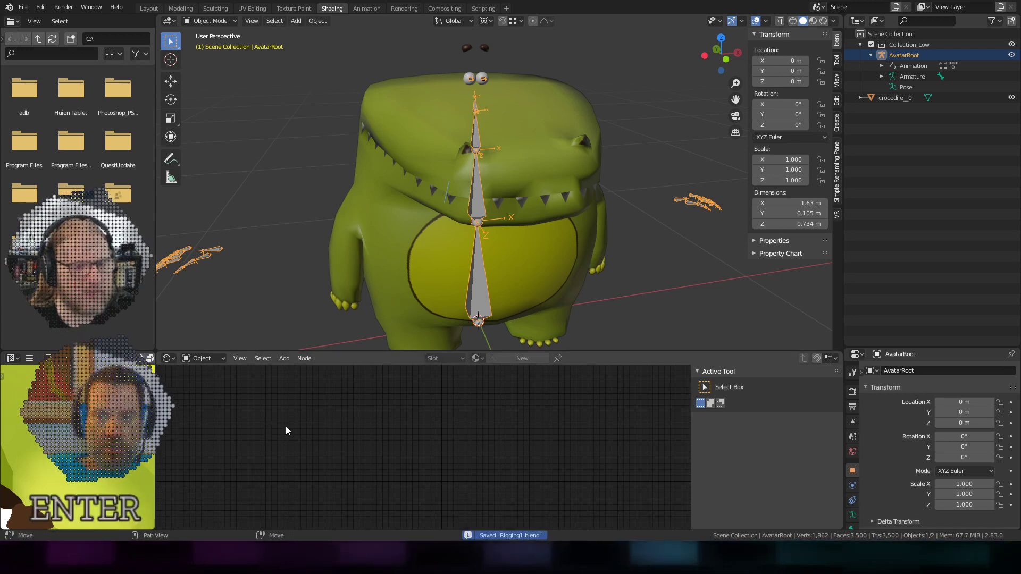
Parent the crocodile mesh to the AvatarRoot armature using Armature Deform With Empty Groups.
middle_drag(454, 104, 486, 98)
scroll(516, 132, down, 3)
middle_drag(515, 132, 491, 115)
scroll(493, 120, up, 3)
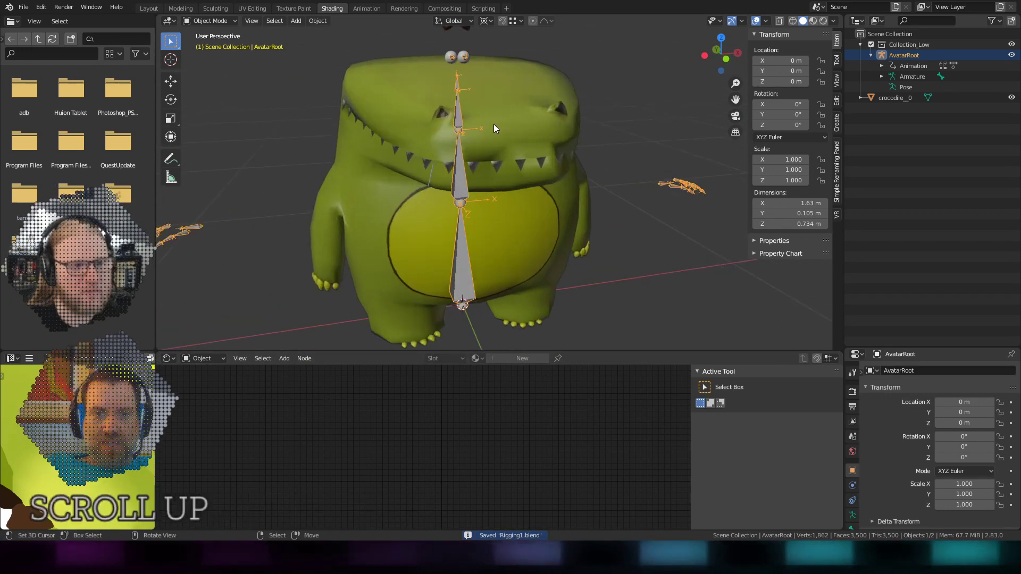
shift+middle_drag(541, 167, 539, 194)
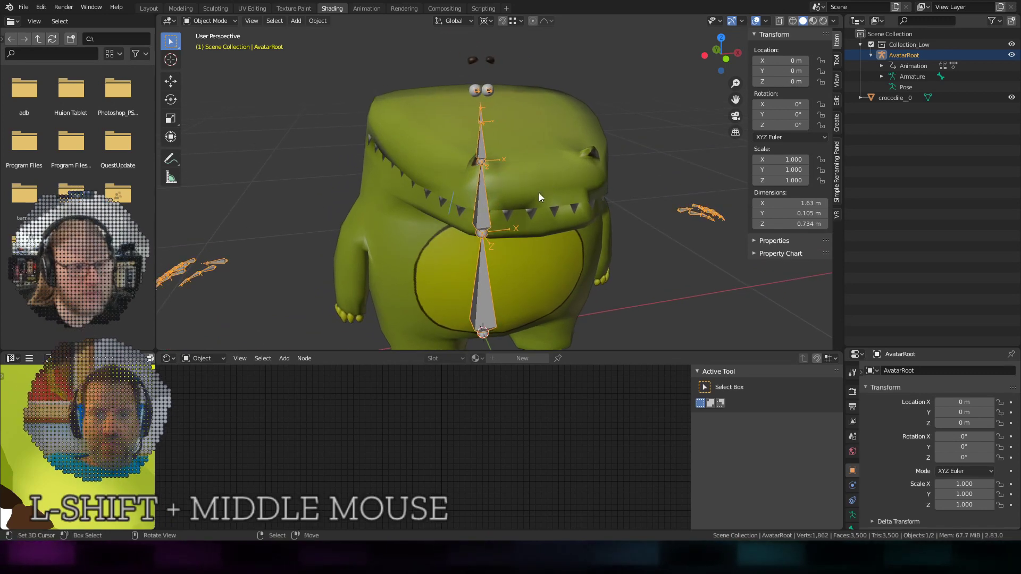
right_click(523, 152)
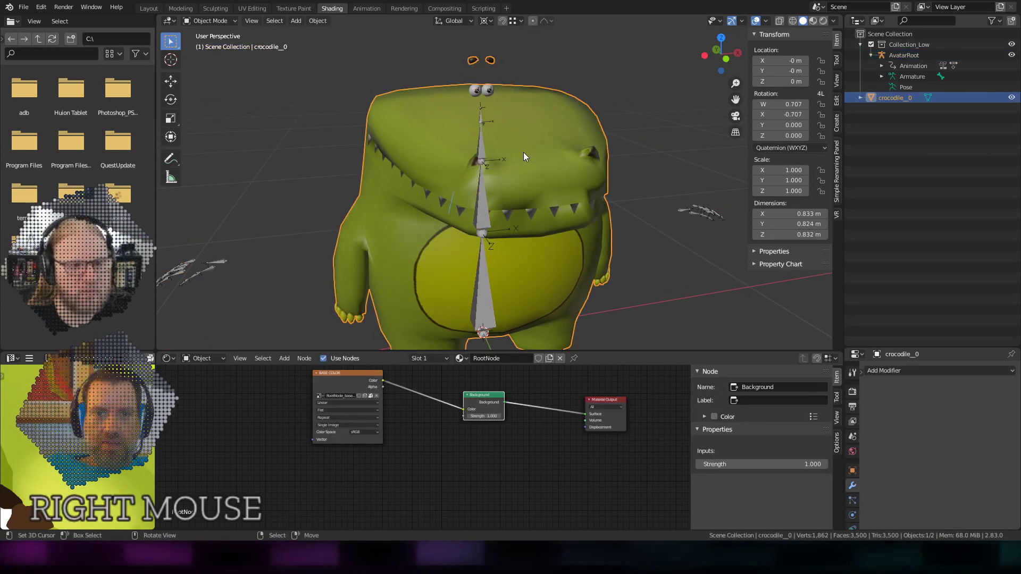
shift+right_click(478, 145)
click(317, 20)
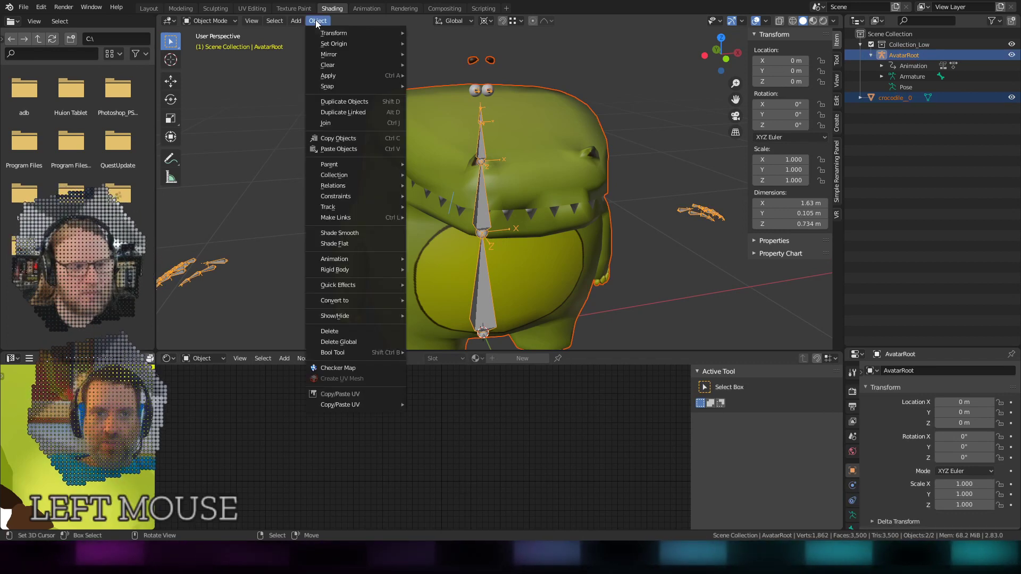
mouse_move(366, 165)
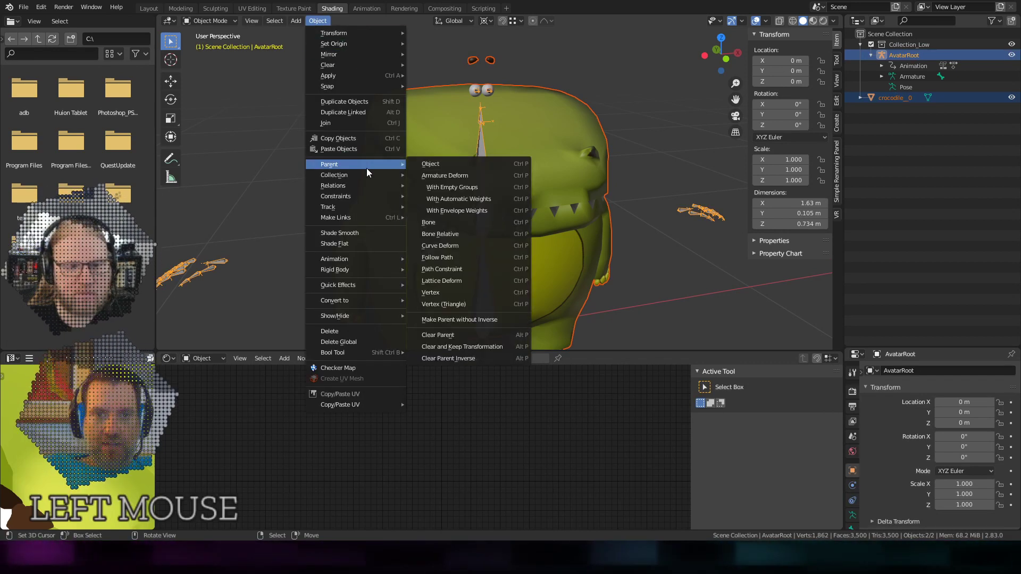
click(457, 190)
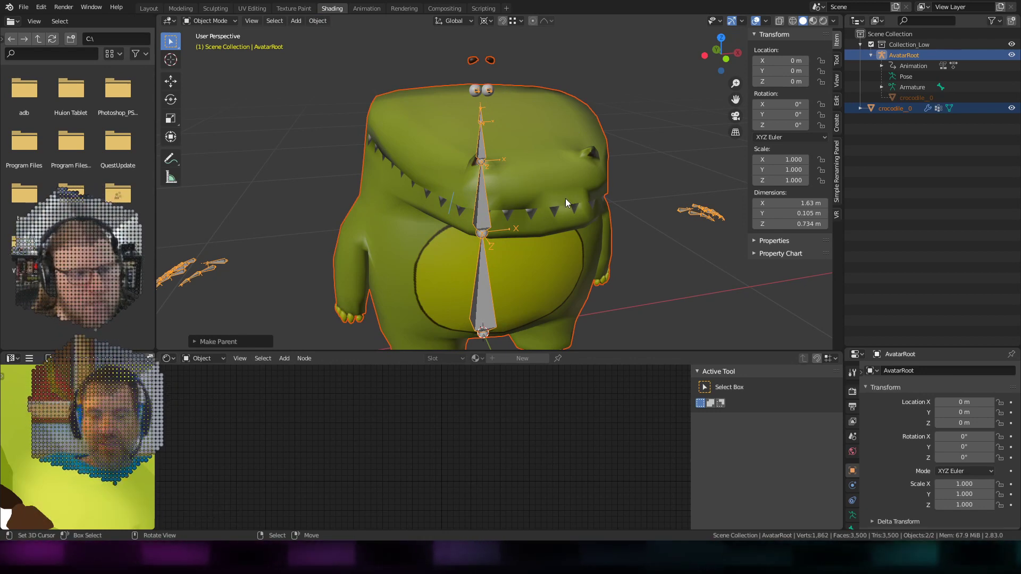
Select only the crocodile mesh and enter Edit Mode on it.
middle_drag(462, 170, 509, 167)
scroll(535, 168, up, 3)
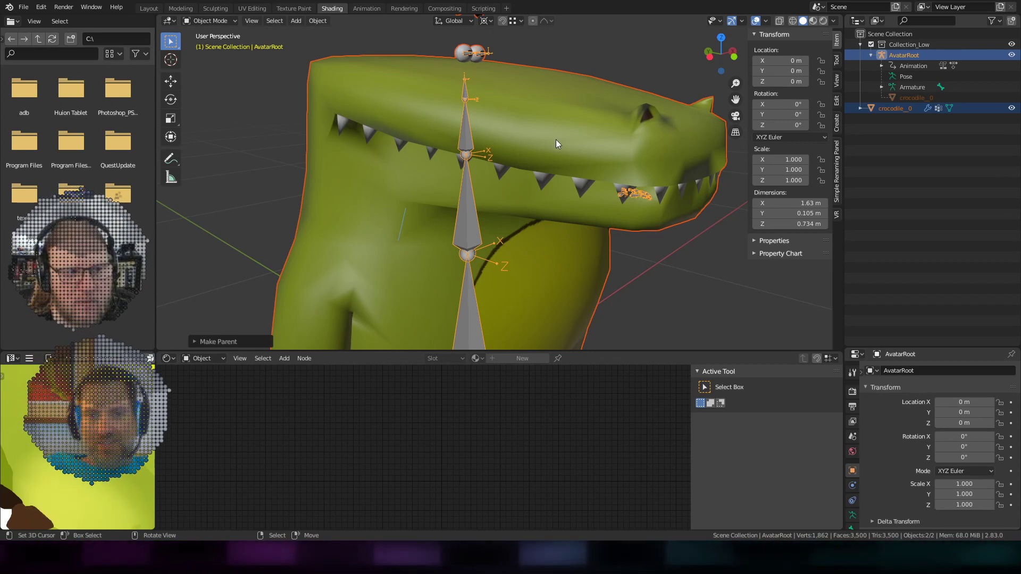
scroll(557, 139, down, 4)
scroll(553, 136, up, 3)
right_click(525, 149)
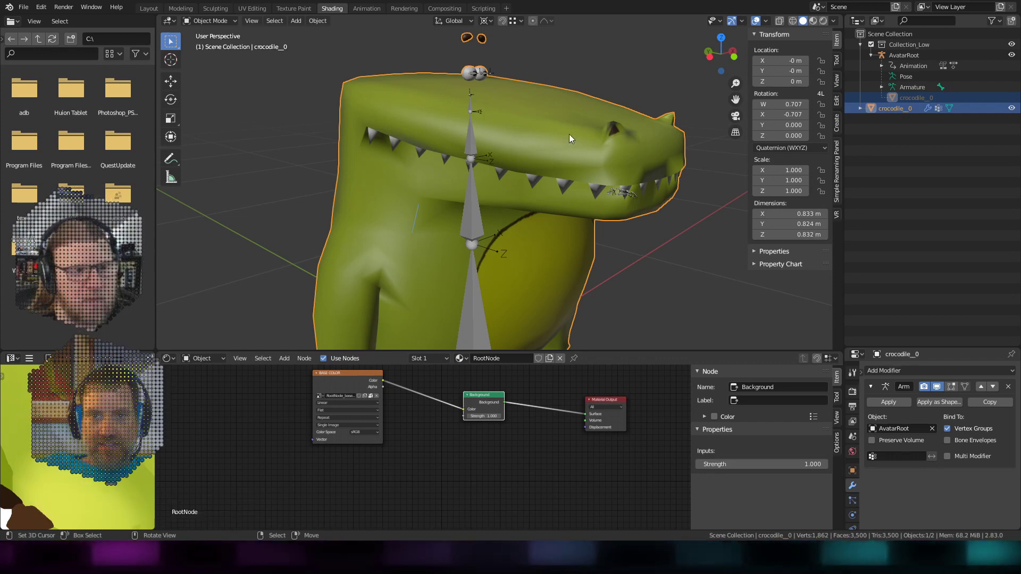
key(Tab)
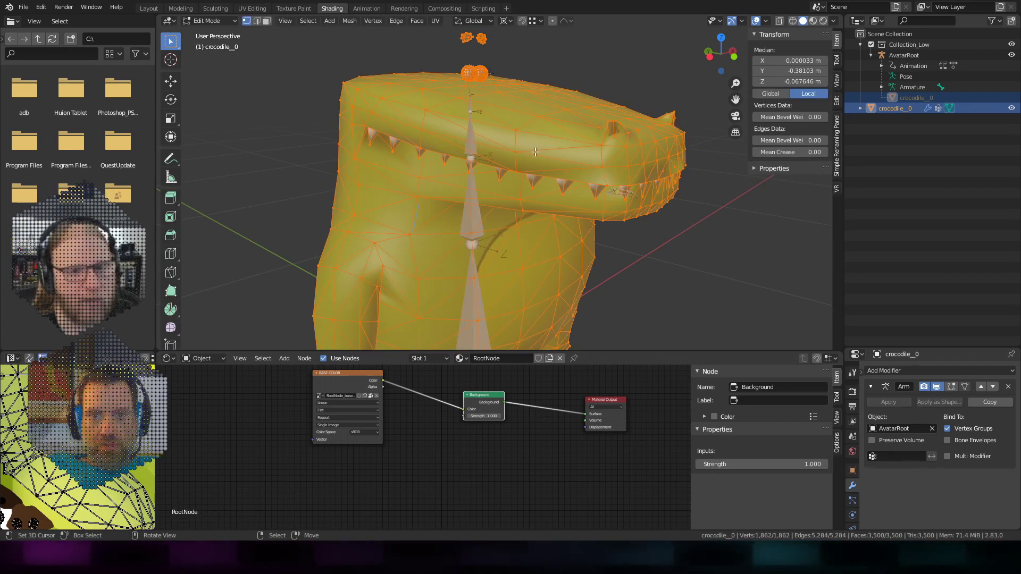
middle_drag(531, 152, 536, 158)
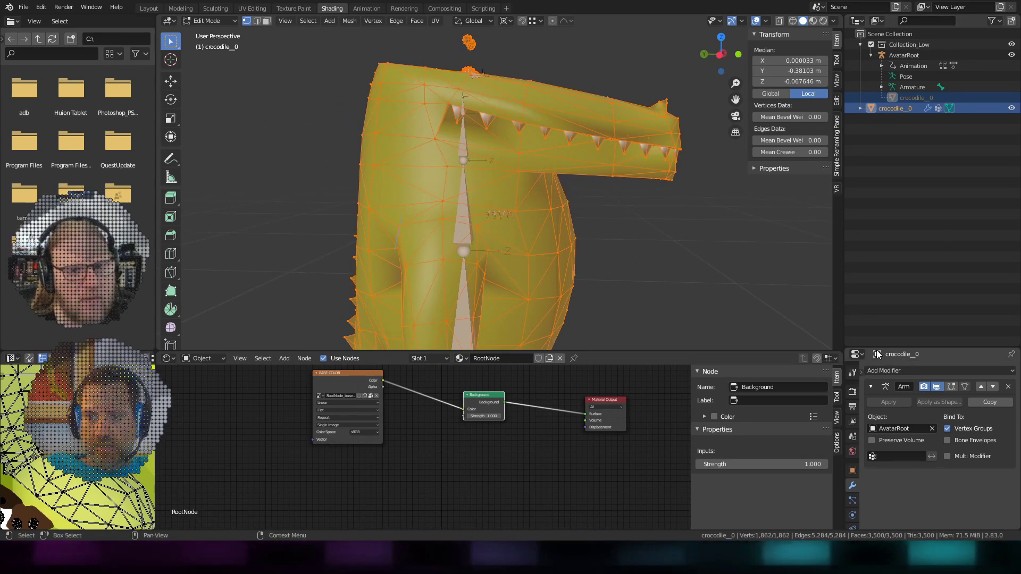
Show the crocodile mesh's vertex groups in an enlarged list, starting from its first entry.
drag(877, 350, 874, 121)
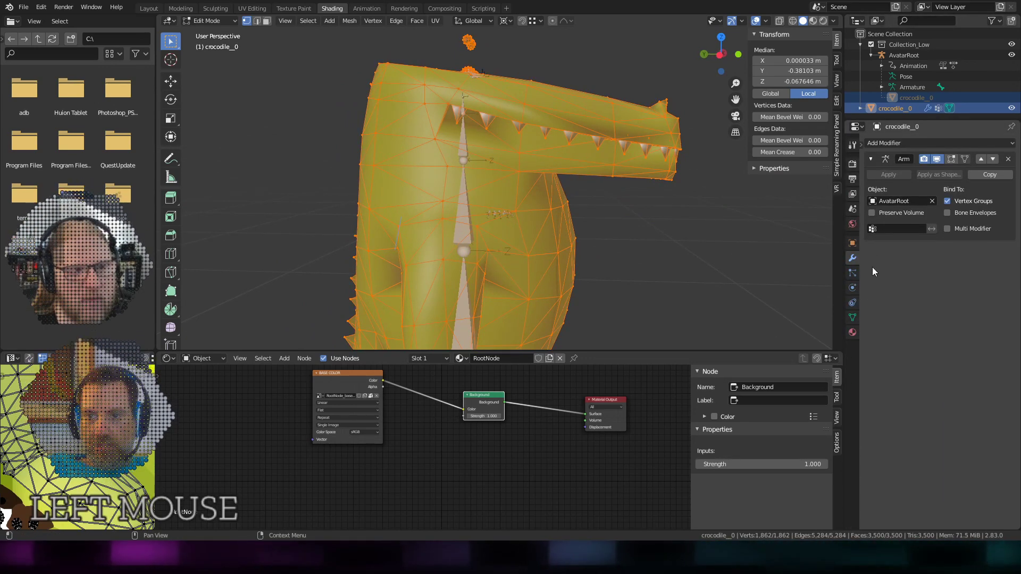
click(852, 318)
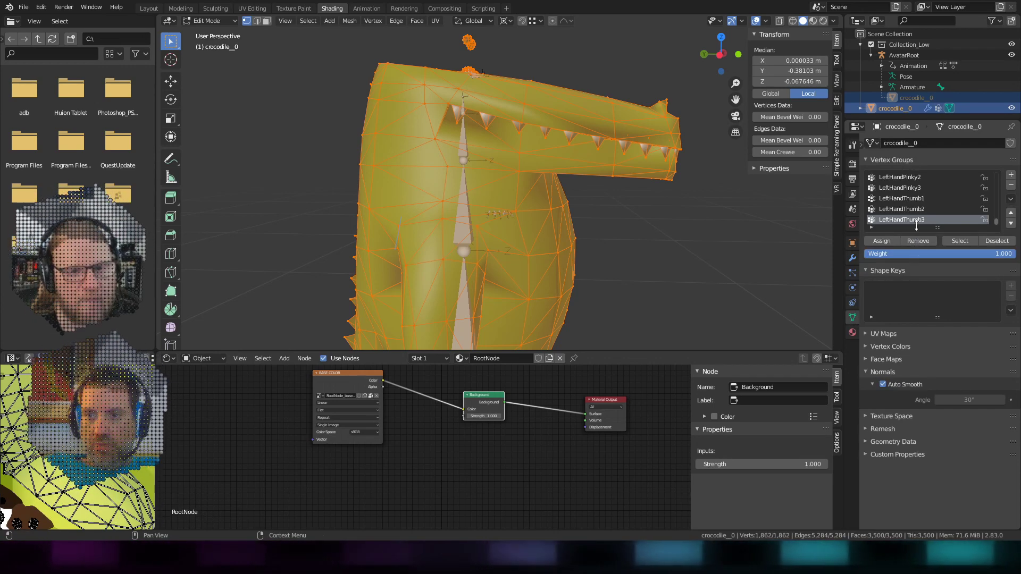
drag(918, 229, 925, 379)
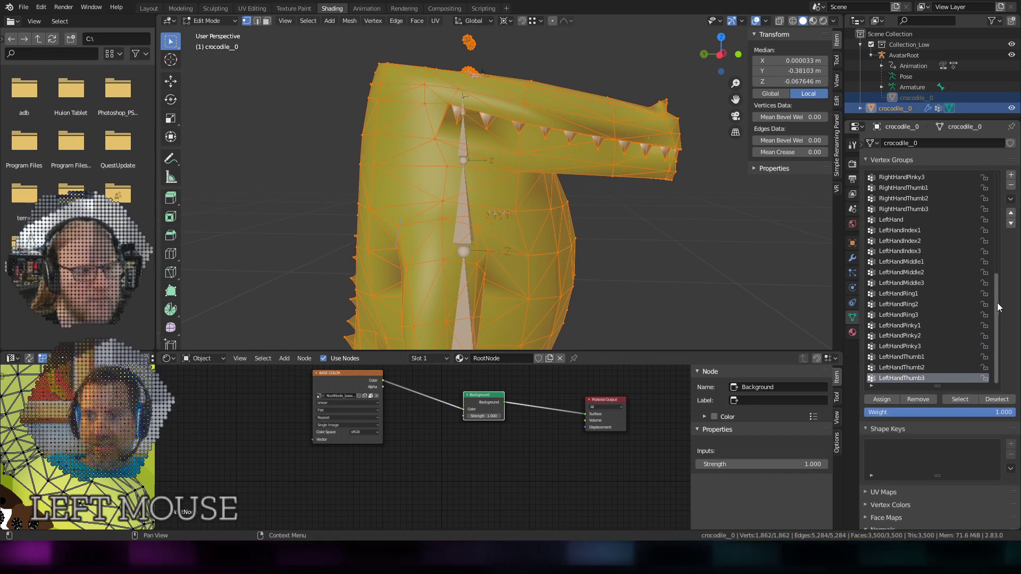
drag(998, 307, 998, 201)
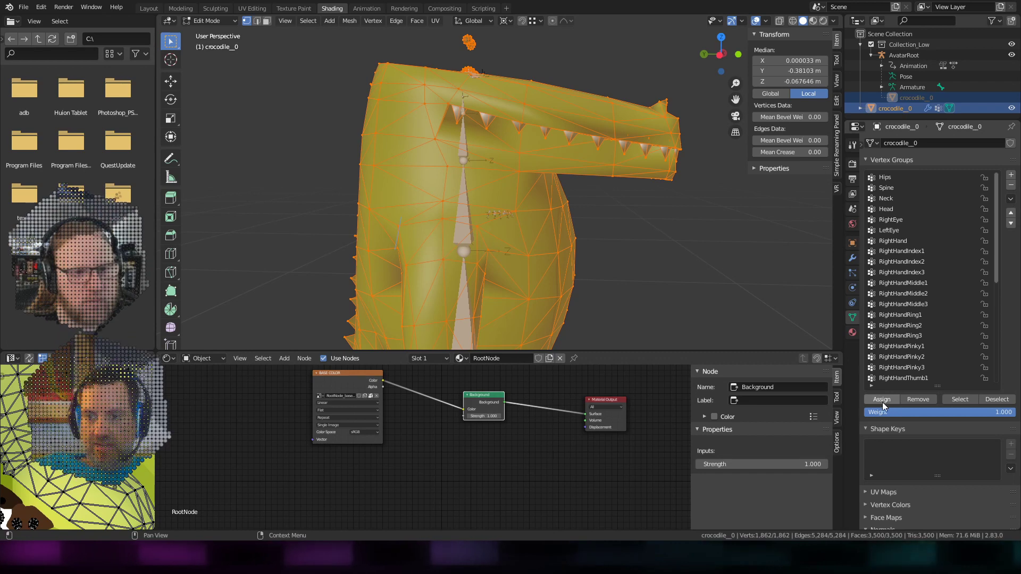
Assign all of the crocodile's vertices to the Hips vertex group with a weight of 1.000.
scroll(510, 186, down, 4)
mouse_move(494, 186)
middle_down()
mouse_move(521, 183)
mouse_move(497, 170)
middle_up()
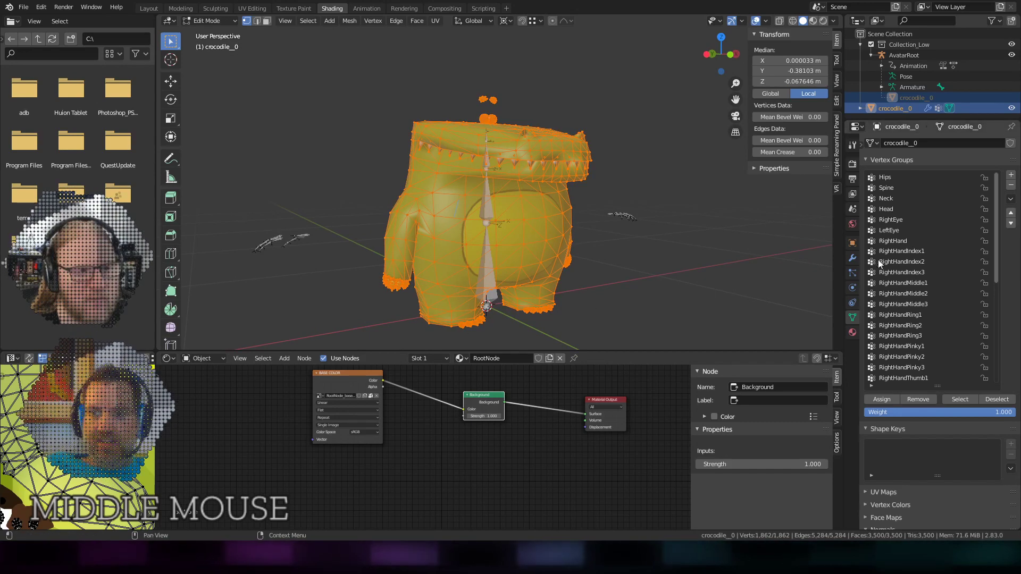
click(903, 181)
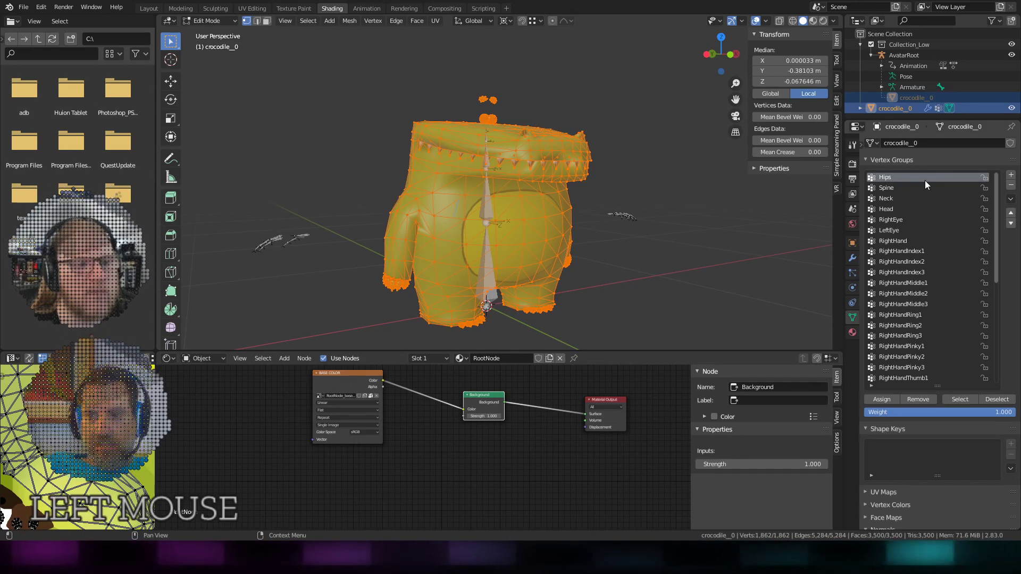
click(898, 189)
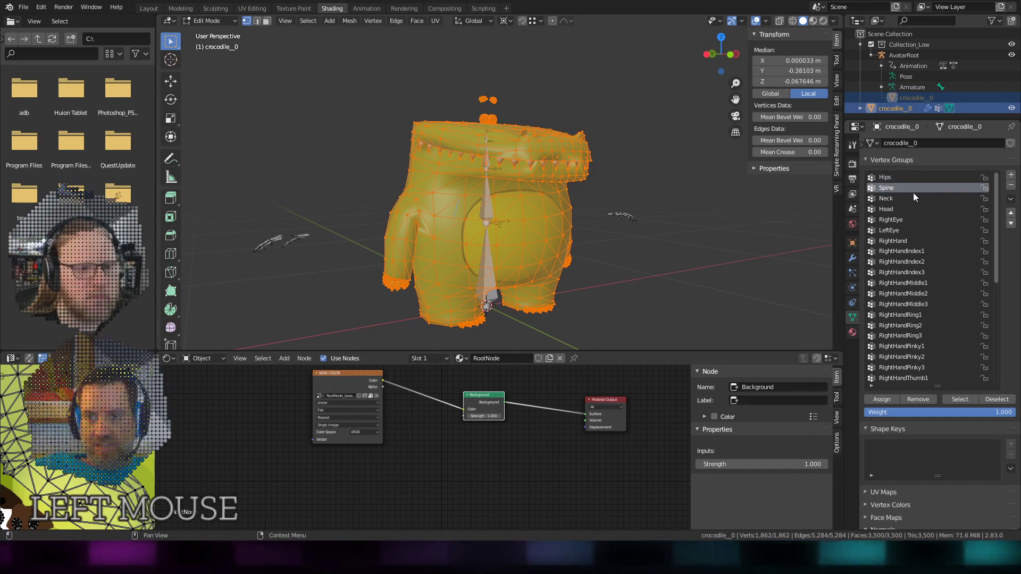
click(892, 178)
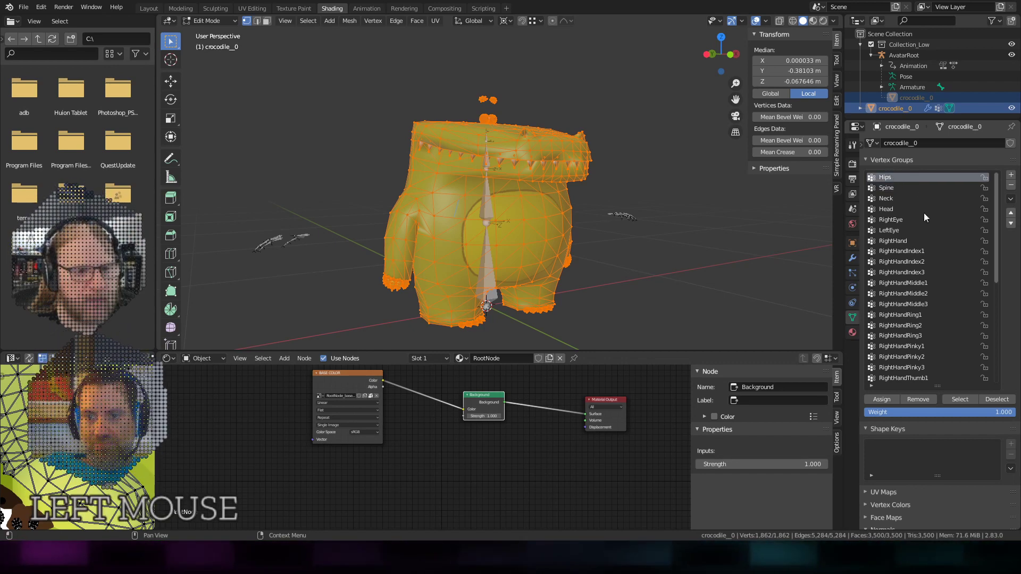
click(884, 398)
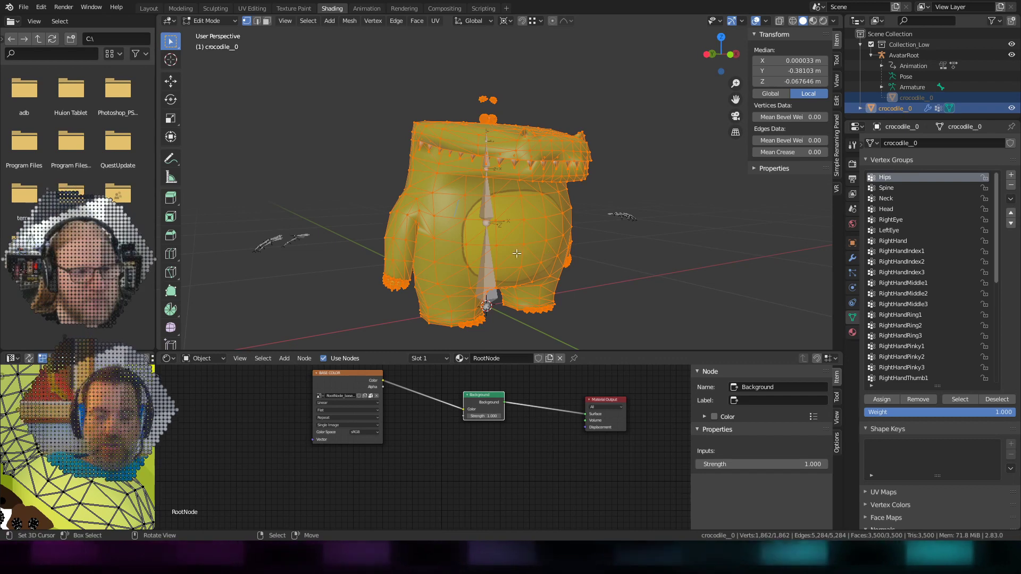
Leave mesh editing, select the AvatarRoot armature and put it into Pose Mode.
key(Tab)
right_click(490, 257)
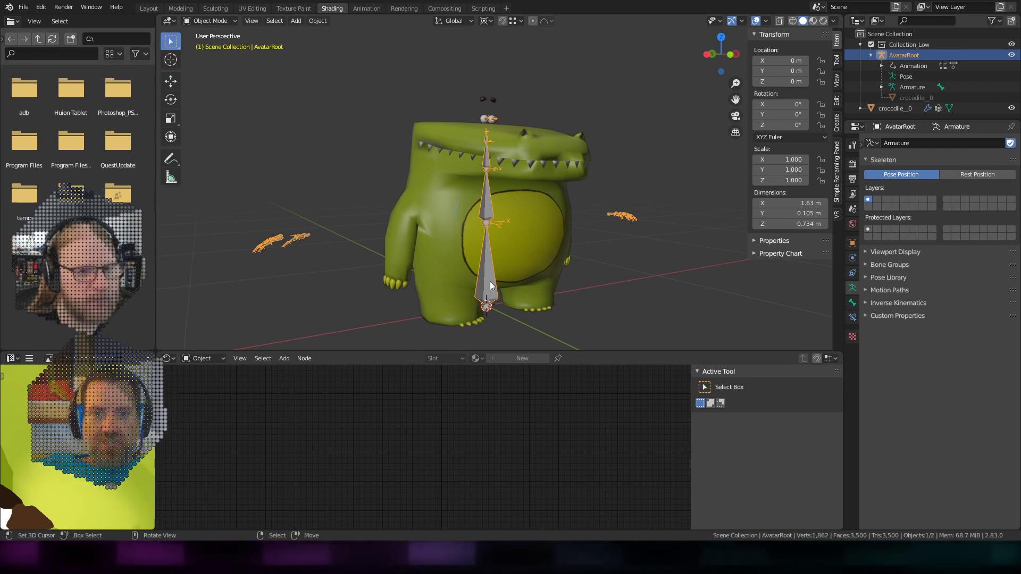
click(209, 21)
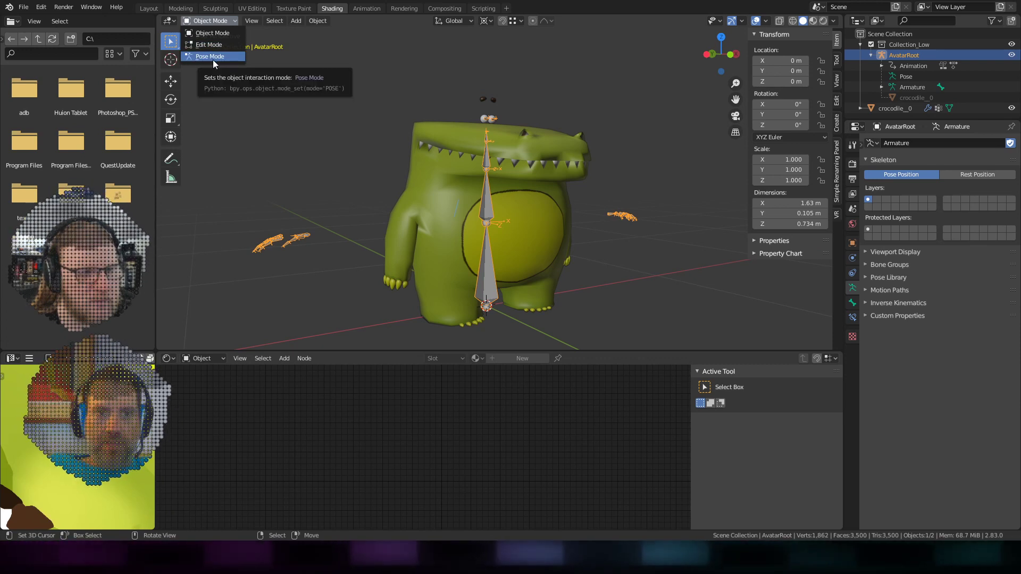
key(ctrl+Tab)
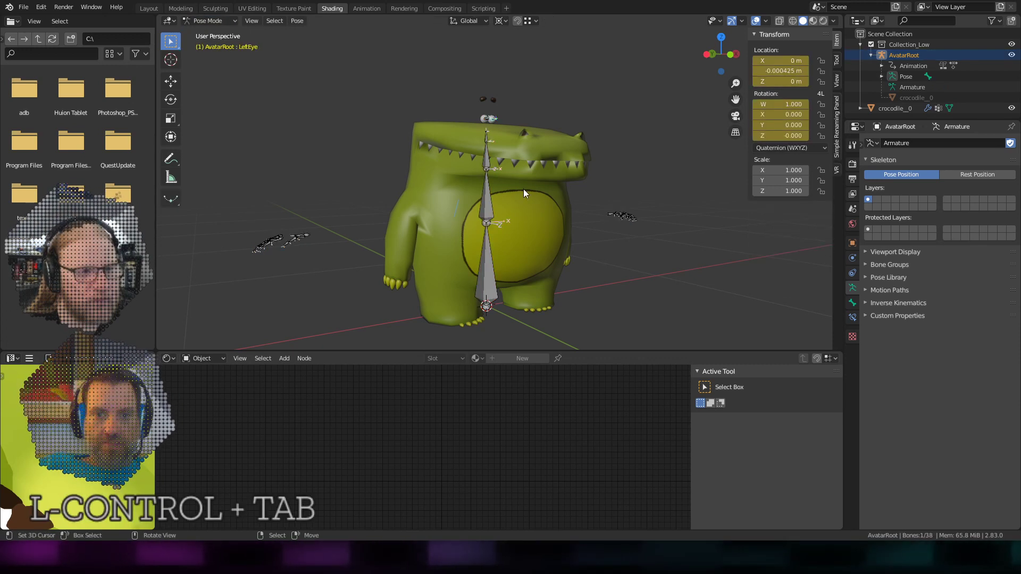
Select the Hips bone and try rotating it to test how the crocodile follows, cancelling the rotation.
scroll(490, 203, up, 5)
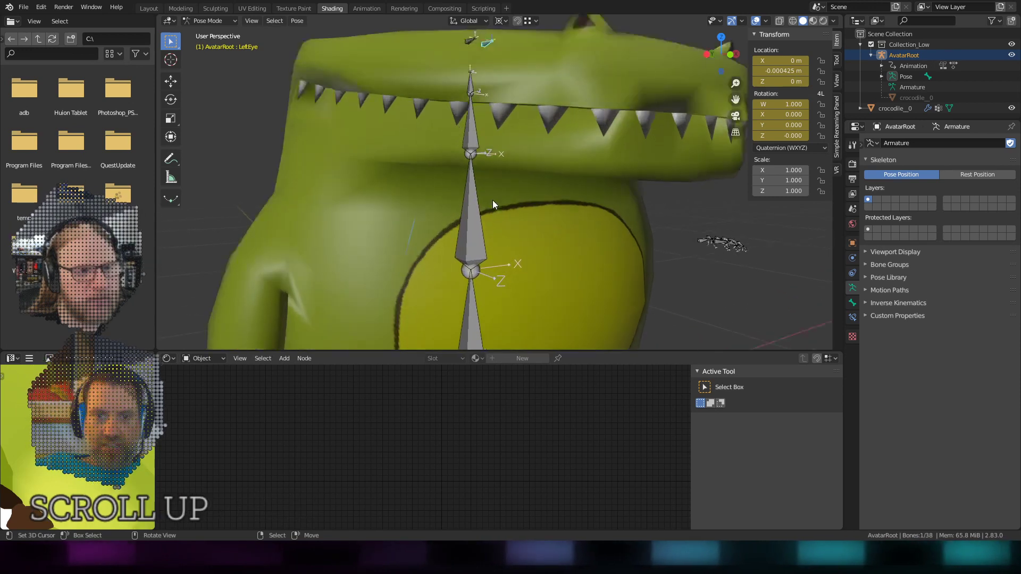
right_click(459, 216)
right_click(461, 109)
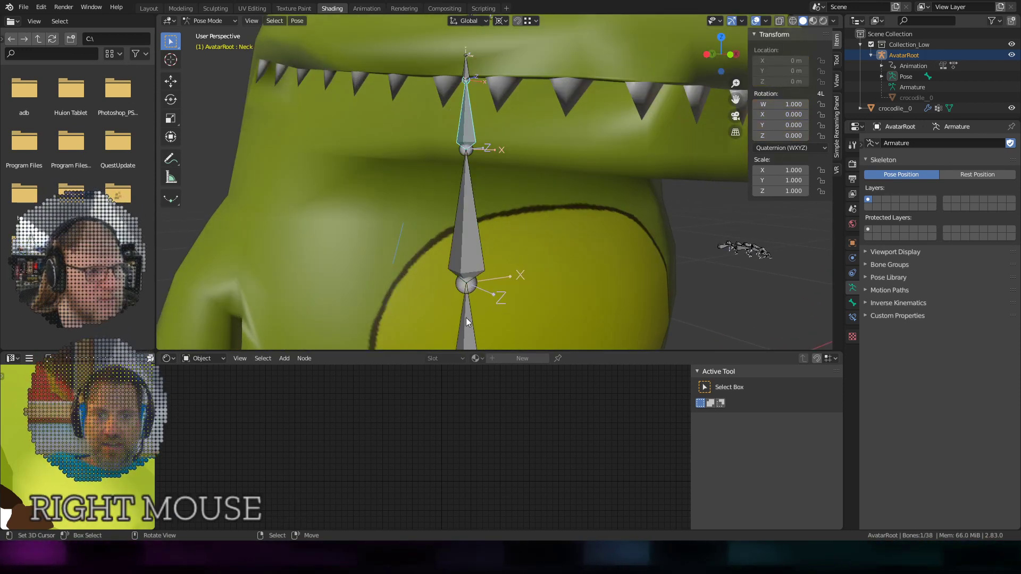
right_click(466, 317)
right_click(470, 204)
scroll(470, 204, down, 4)
middle_drag(513, 213, 511, 244)
right_click(478, 280)
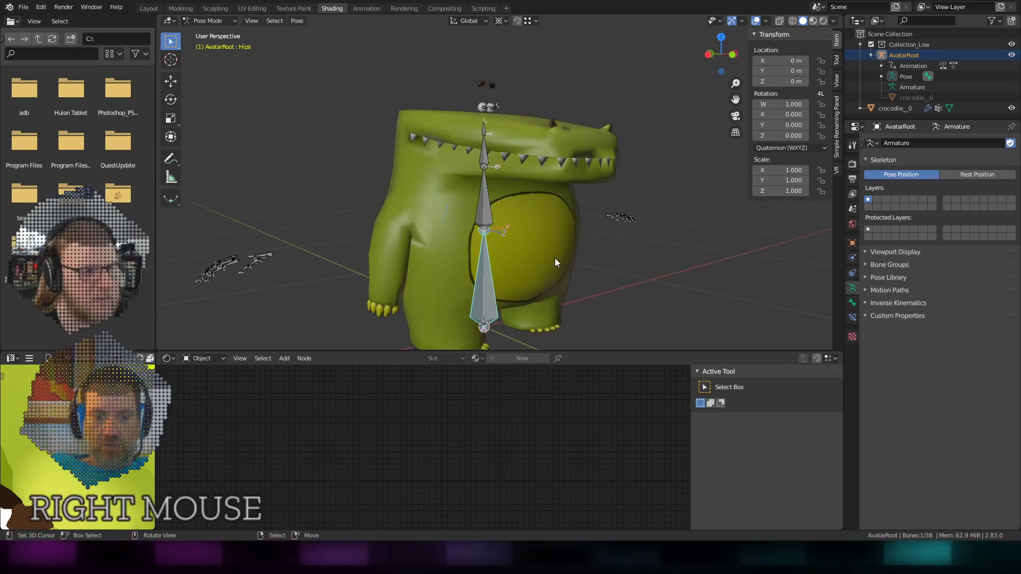
key(r)
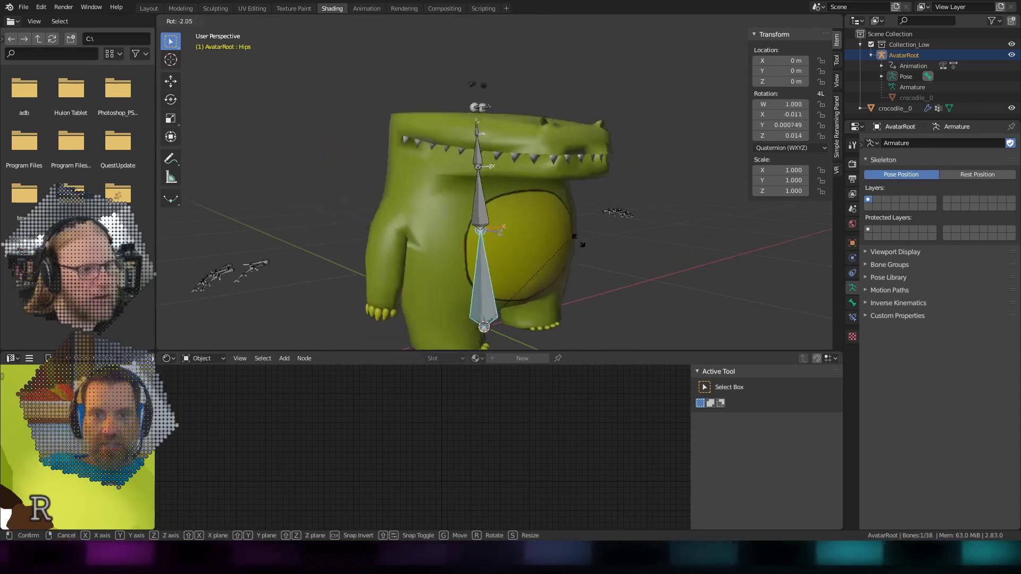
right_click(580, 237)
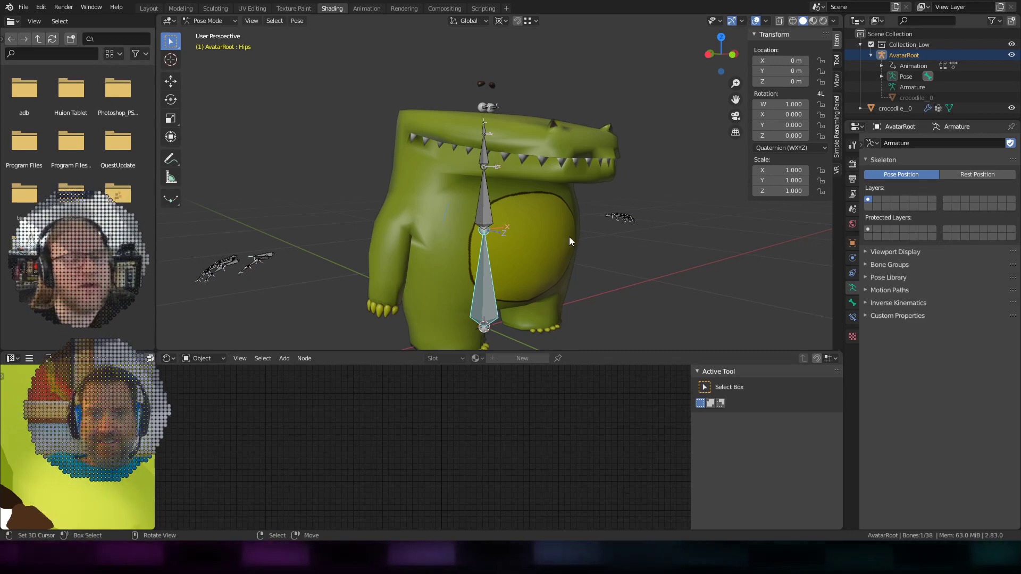
Switch the AvatarRoot armature to Edit Mode and deselect all its bones.
middle_drag(569, 238, 567, 177)
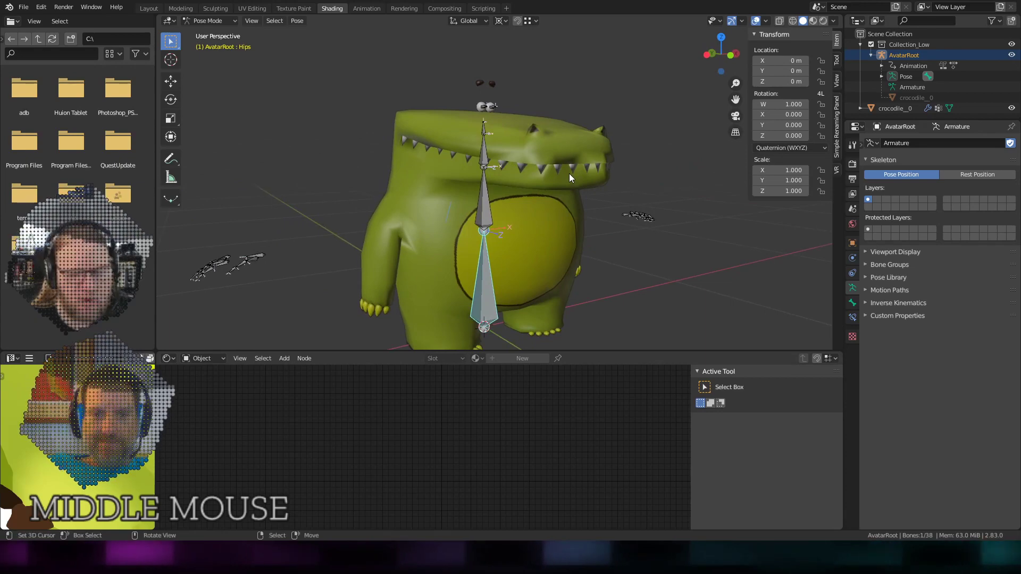
scroll(568, 173, up, 3)
scroll(569, 173, down, 3)
mouse_move(498, 164)
middle_down()
mouse_move(573, 159)
mouse_move(477, 171)
mouse_move(330, 159)
mouse_move(502, 165)
mouse_move(492, 174)
mouse_move(504, 174)
middle_up()
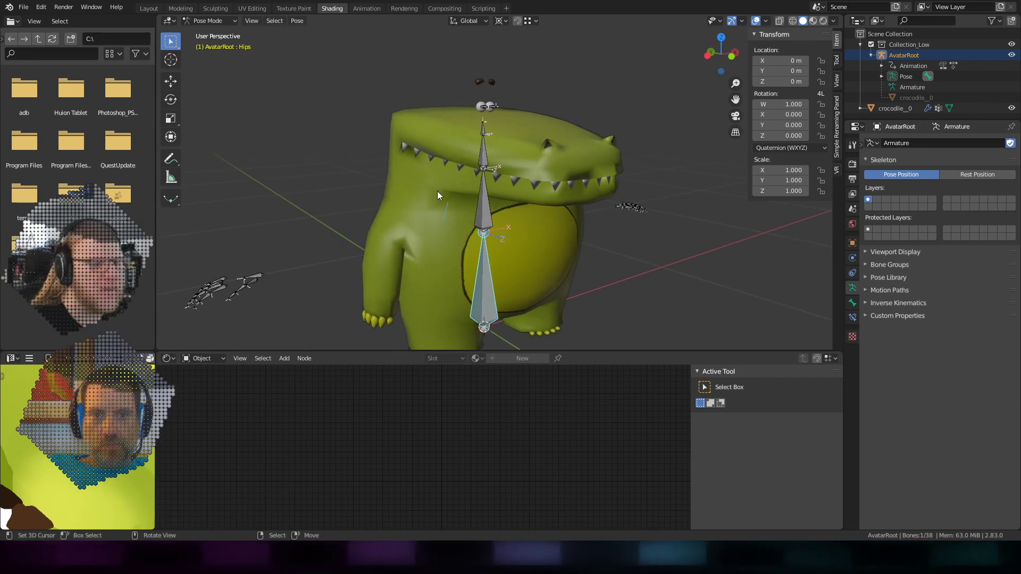
middle_drag(551, 176, 618, 159)
key(Tab)
scroll(618, 158, up, 2)
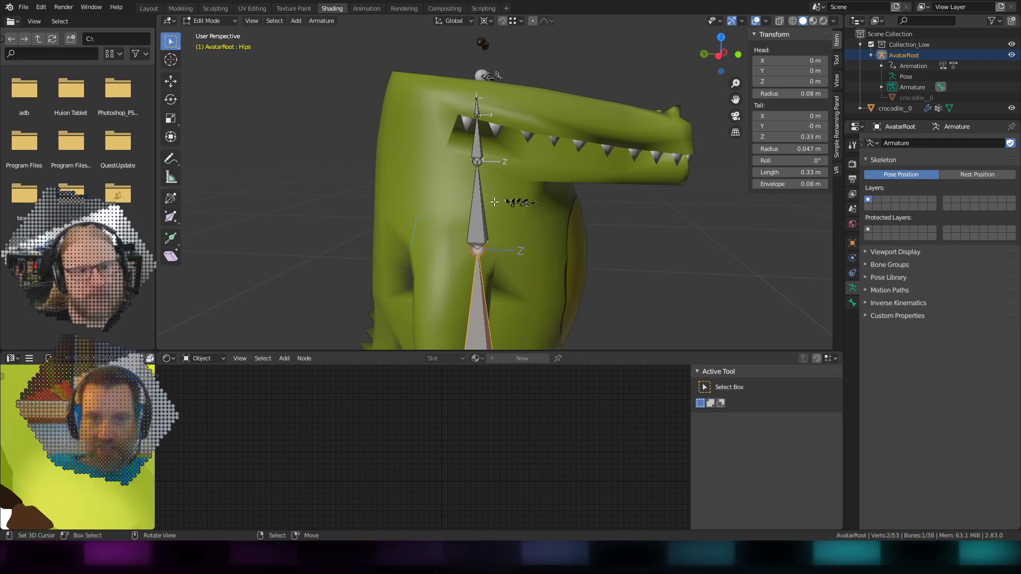
key(Tab)
key(Tab)
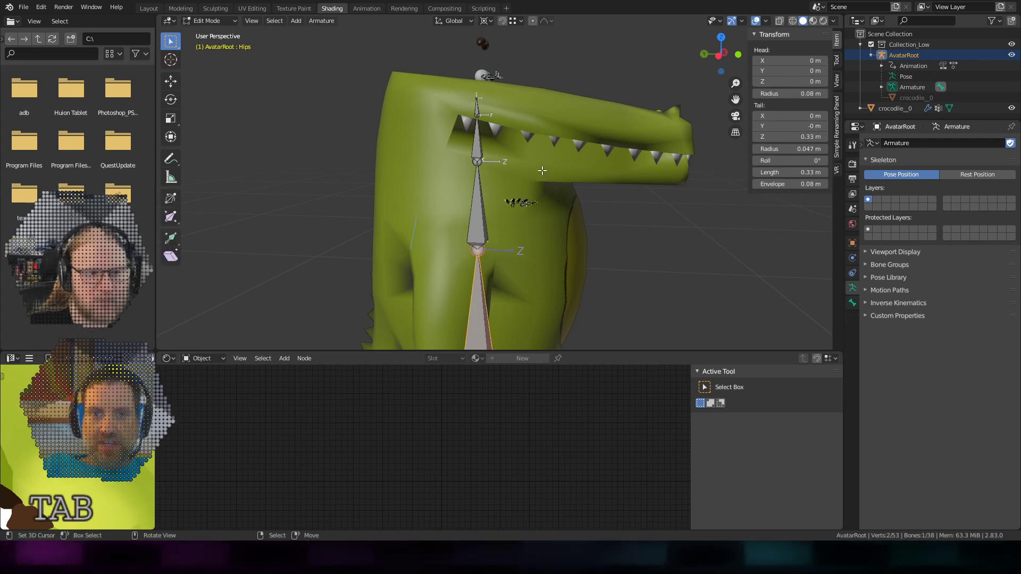
right_click(541, 173)
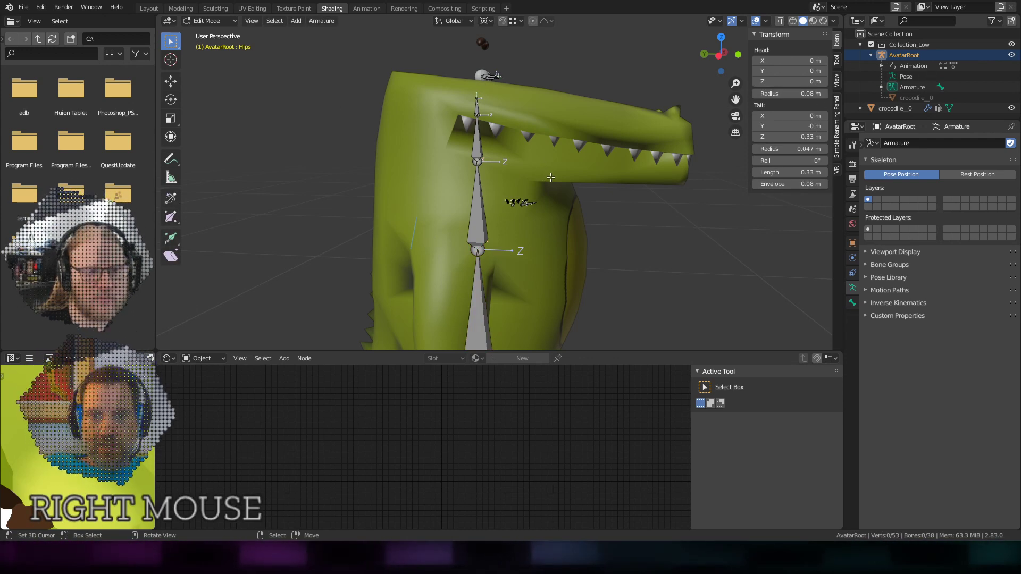
Return the AvatarRoot armature to Object Mode, select the crocodile mesh and switch it to Edit Mode.
key(ctrl+Tab)
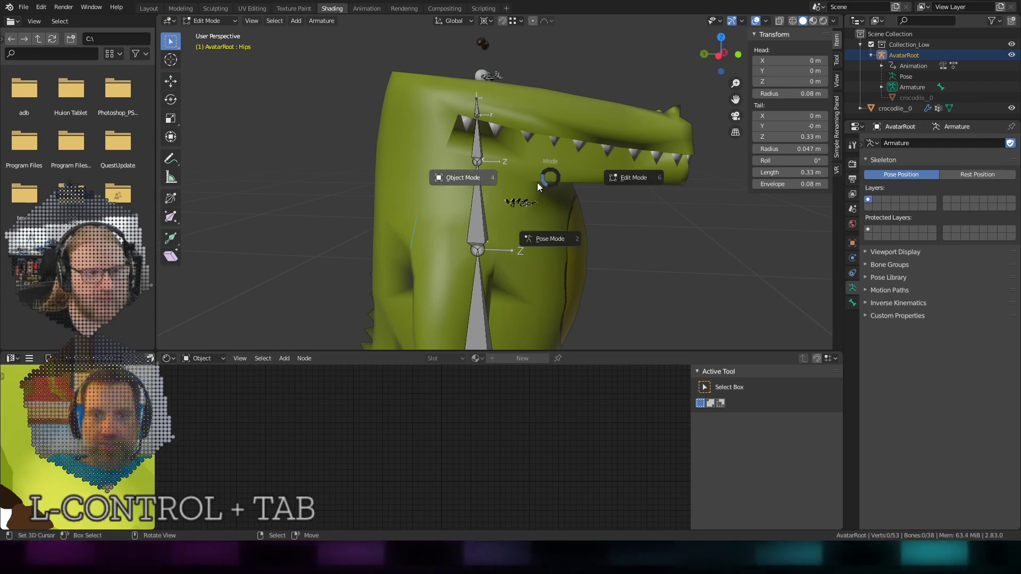
click(512, 180)
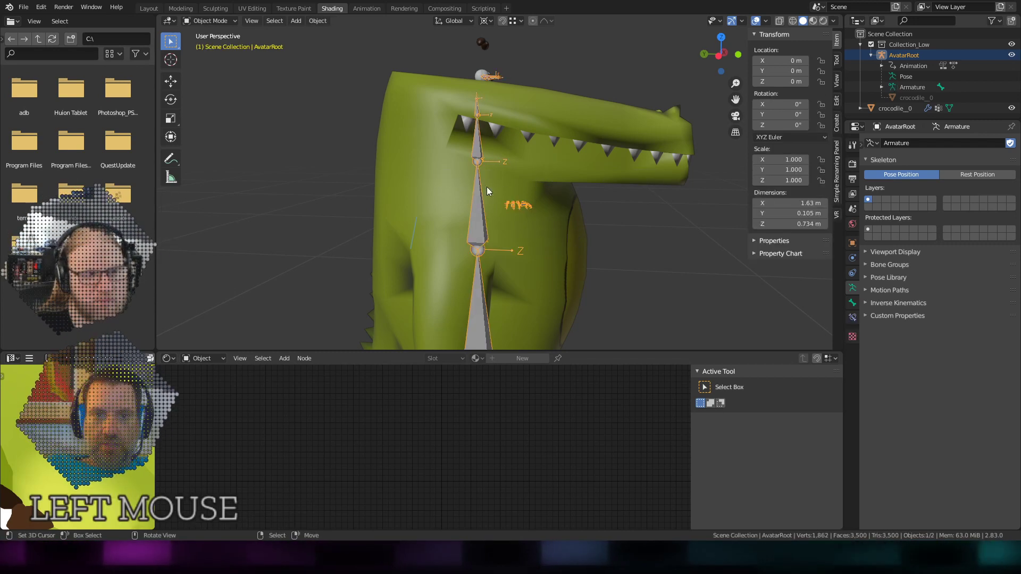
right_click(520, 158)
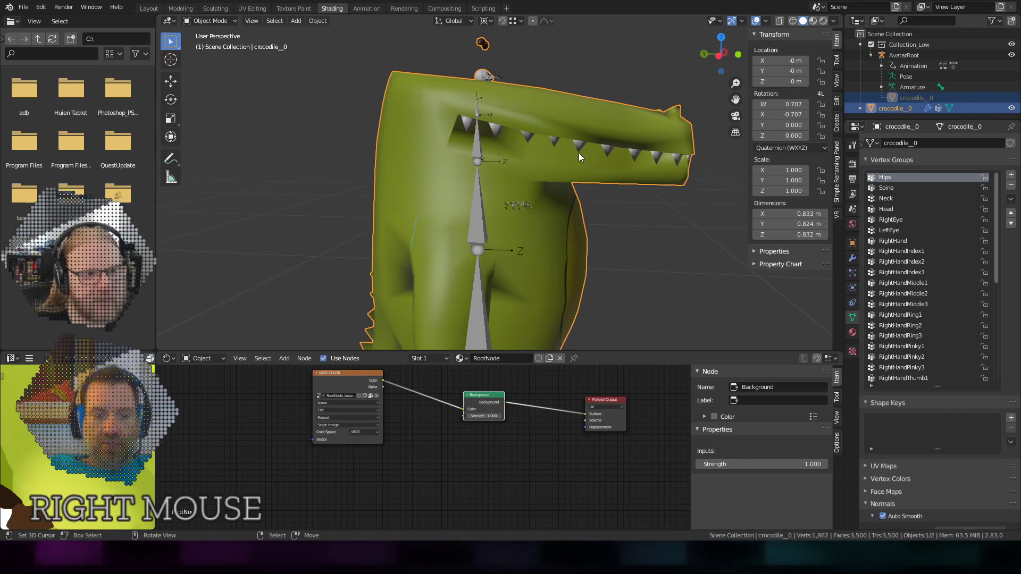
key(Tab)
Select all vertices of the crocodile's head and snout, including hidden ones, using wireframe shading in left orthographic view.
middle_drag(550, 188, 561, 182)
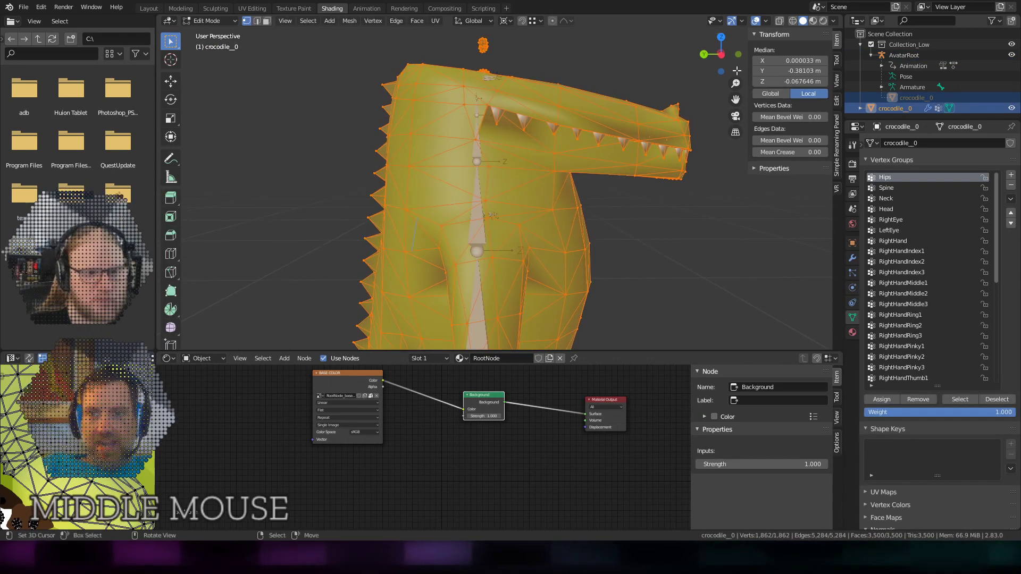
click(721, 54)
click(721, 53)
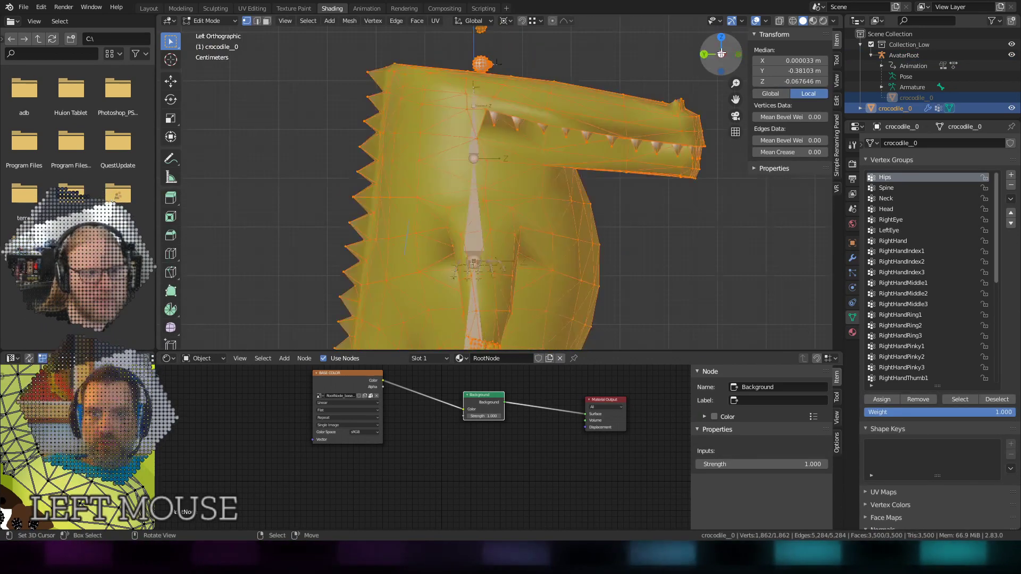
scroll(569, 251, down, 2)
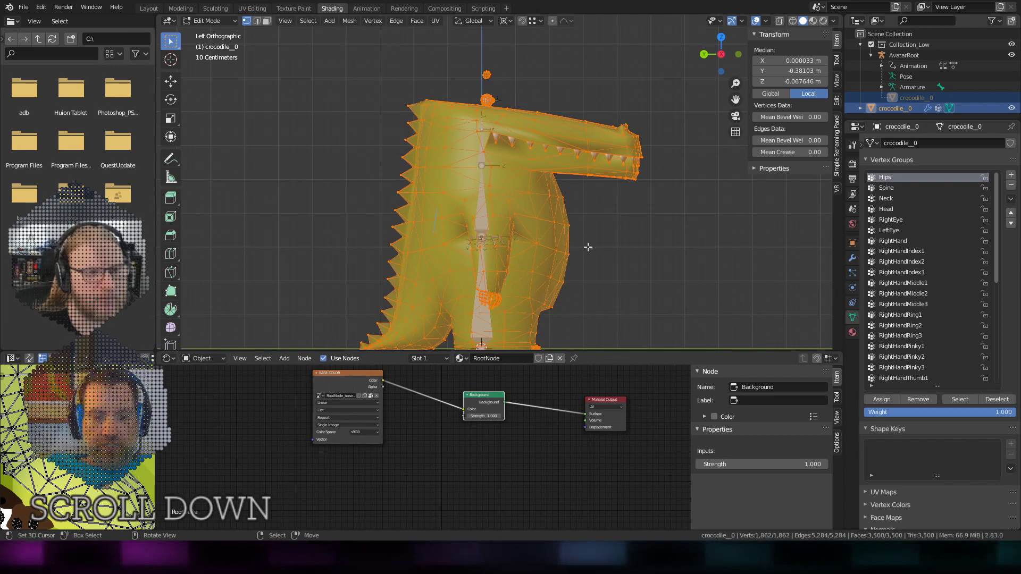
key(shift+z)
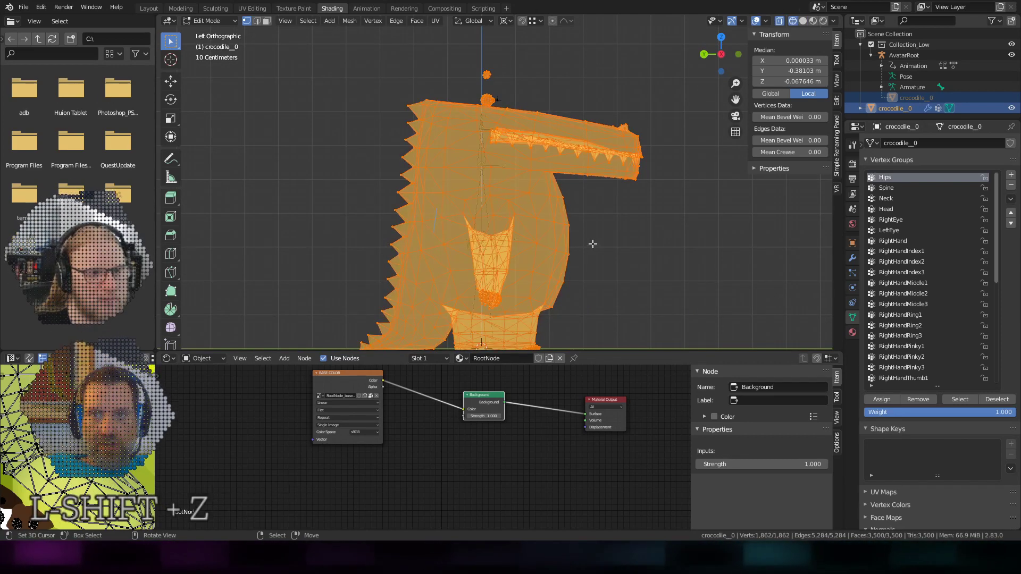
right_click(618, 210)
drag(356, 42, 689, 182)
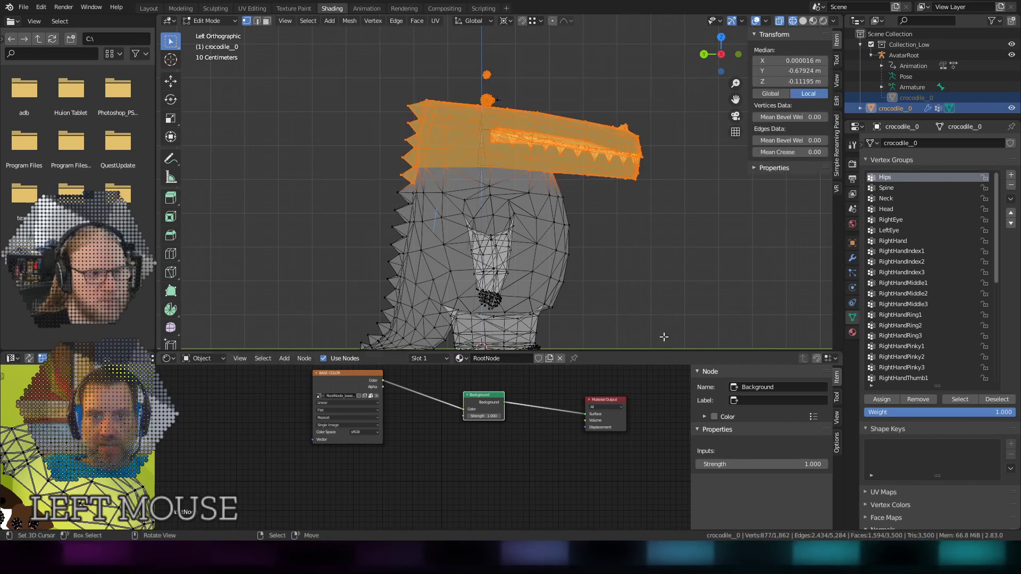
Deselect the back-spike vertices that extend below the jaw line, keeping the rest of the head selected.
scroll(404, 184, up, 3)
shift+middle_drag(406, 183, 551, 237)
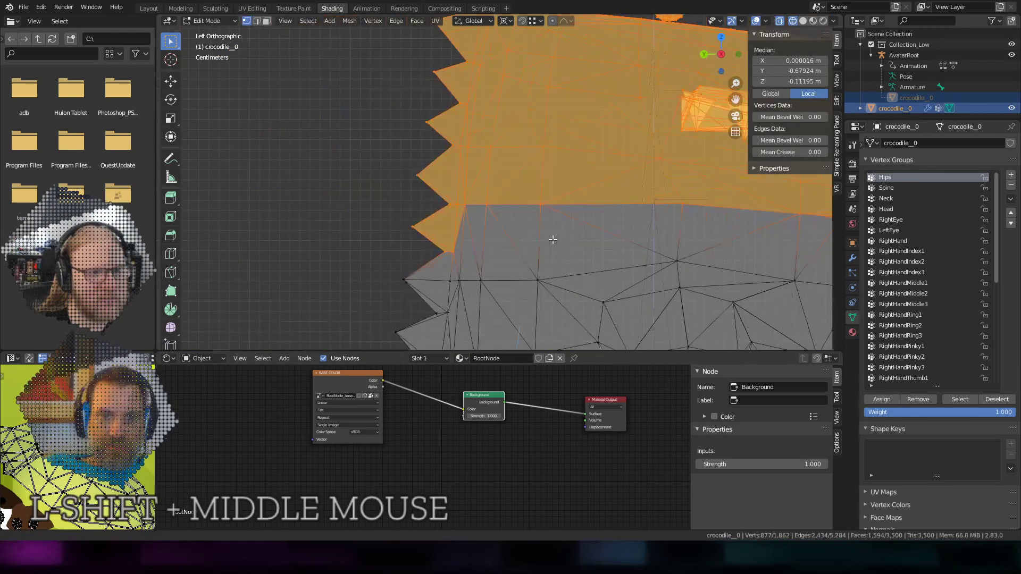
scroll(412, 236, up, 2)
ctrl+drag(354, 224, 502, 330)
scroll(531, 291, down, 5)
shift+middle_drag(629, 287, 573, 250)
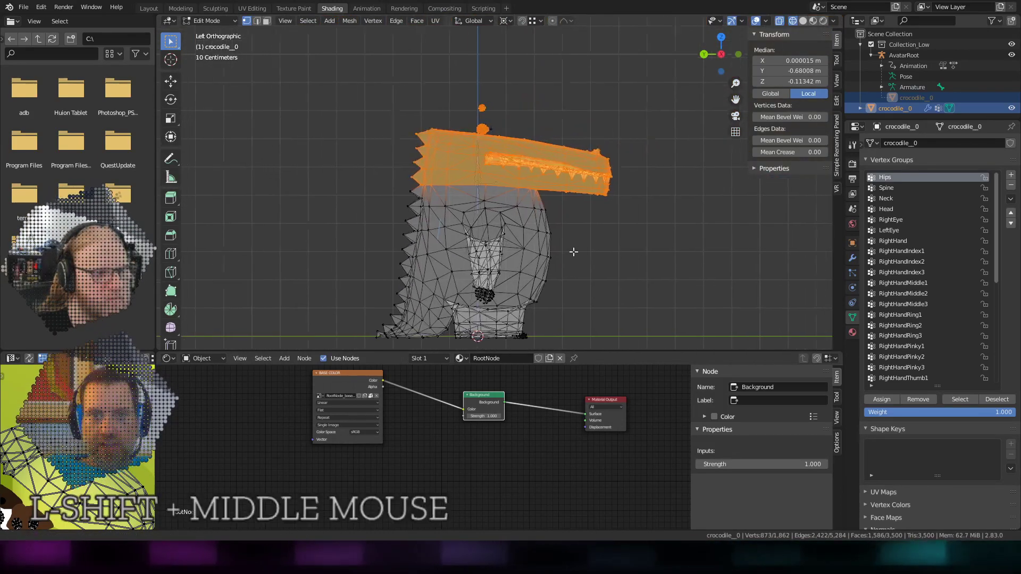
Remove the selected head vertices from the Hips vertex group and assign them to the Head group with a weight of 1.000.
scroll(356, 169, up, 4)
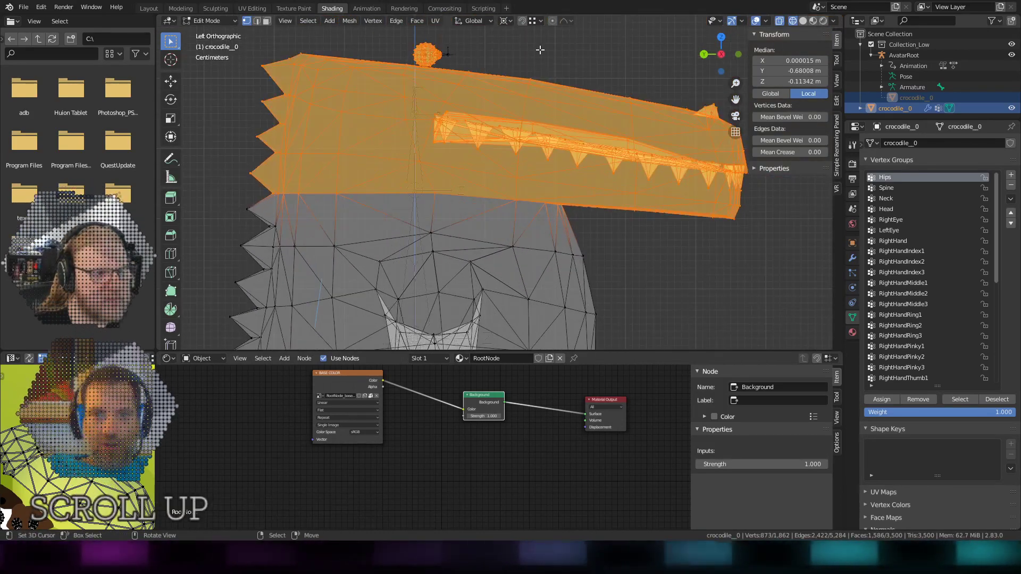
click(887, 208)
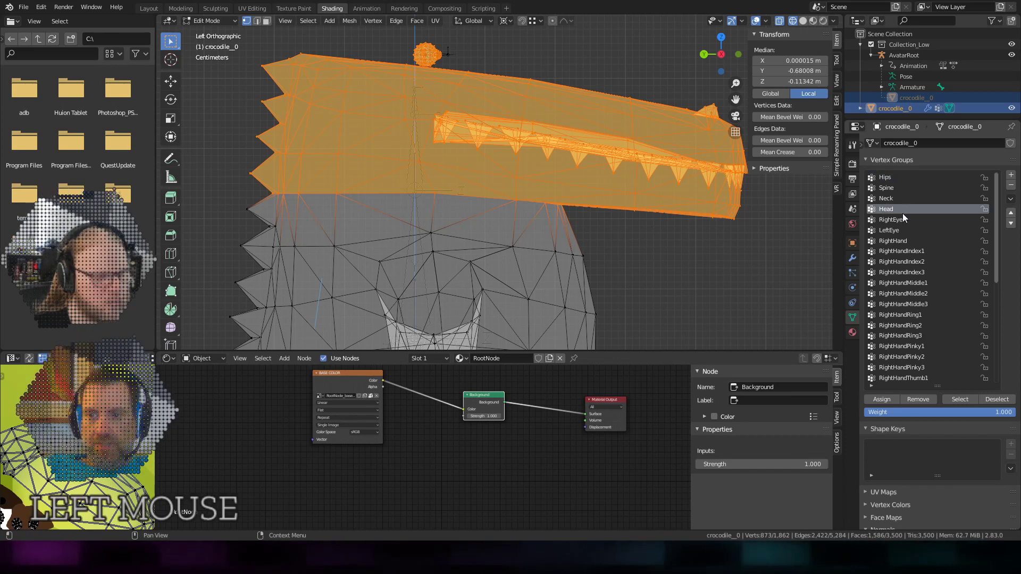
click(881, 177)
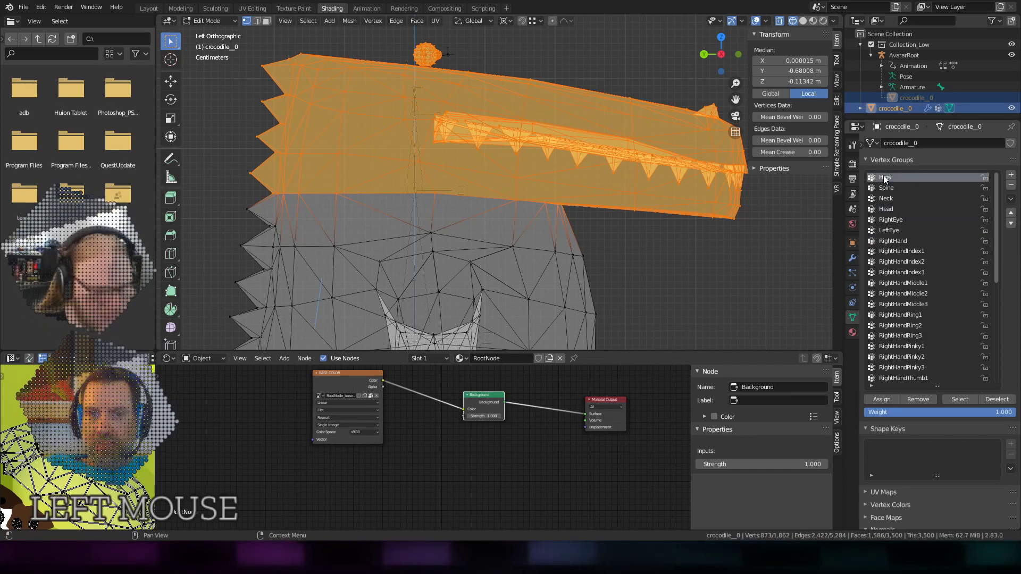
click(918, 396)
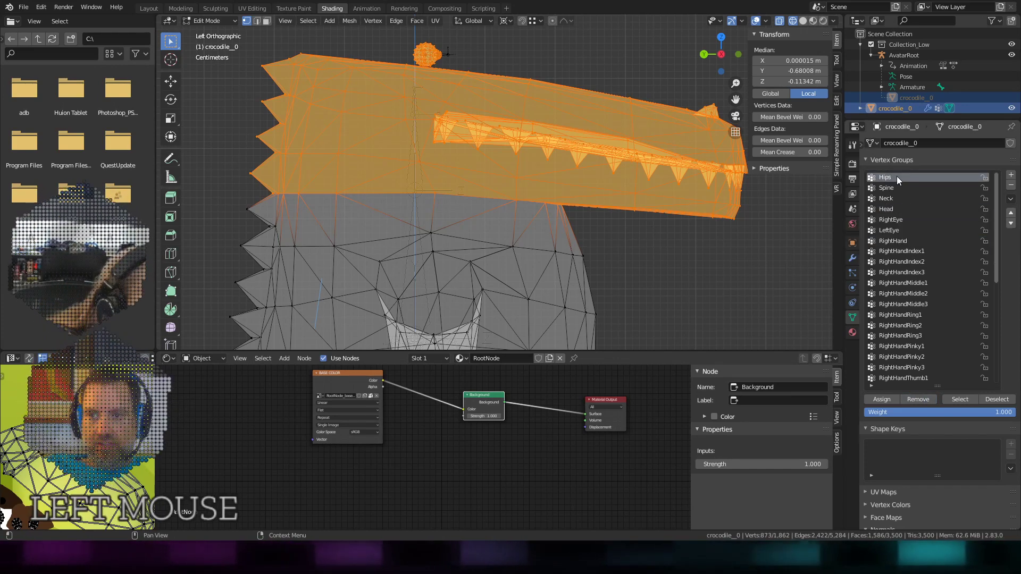
click(895, 208)
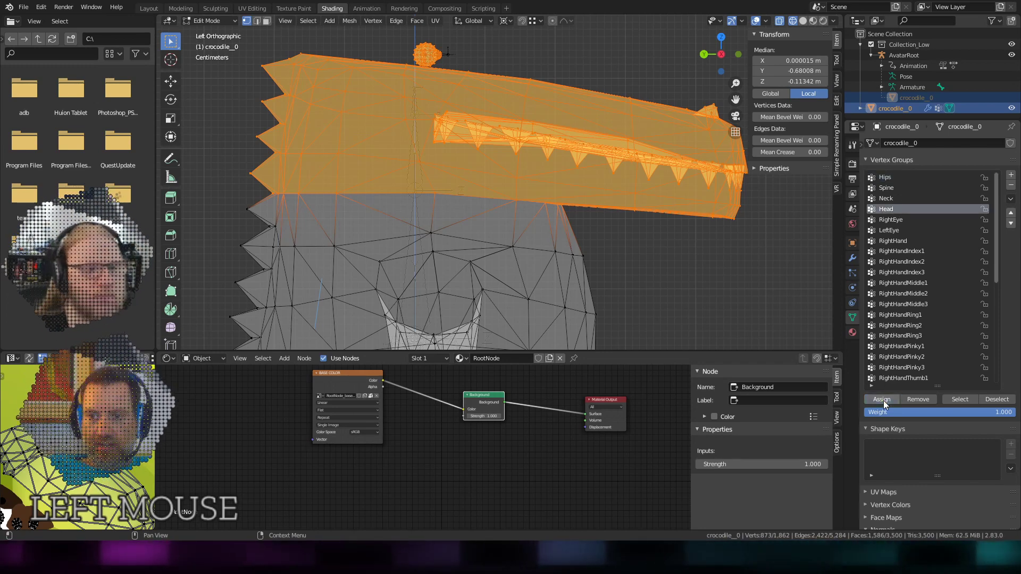
Leave mesh editing, put the AvatarRoot armature into Pose Mode with its Neck bone selected, and restore solid shading.
key(Tab)
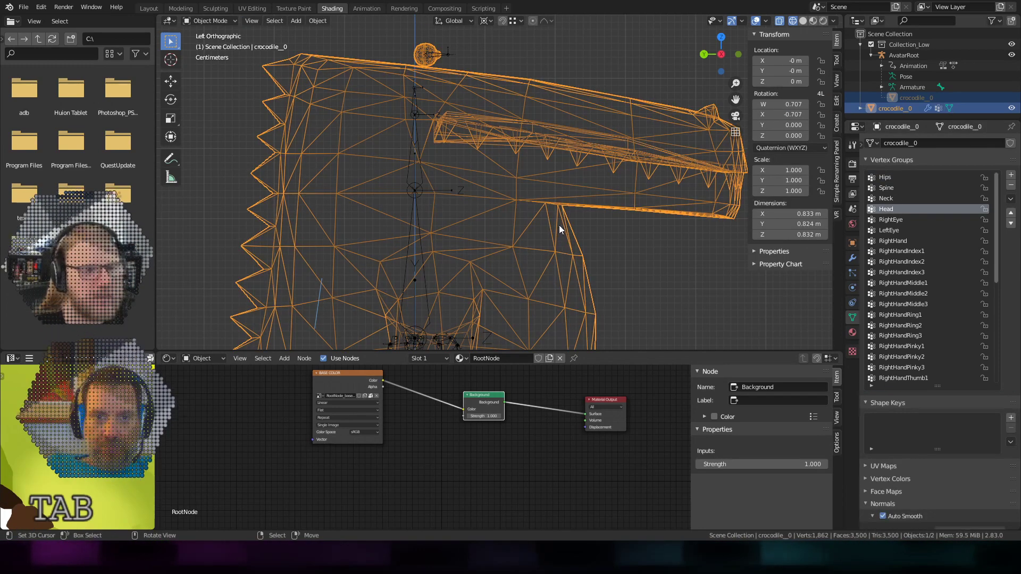
middle_drag(558, 224, 467, 211)
right_click(452, 193)
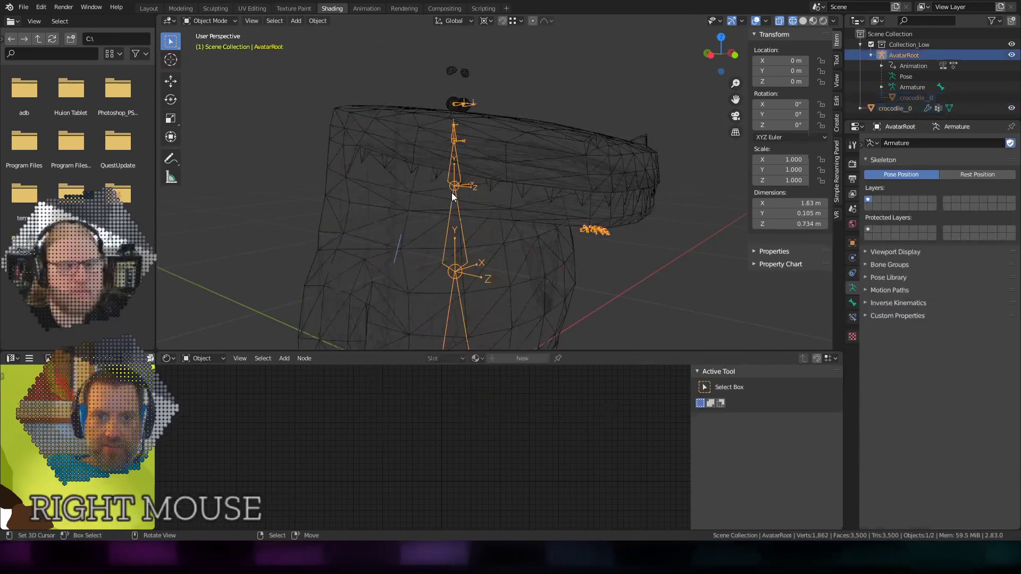
key(ctrl+Tab)
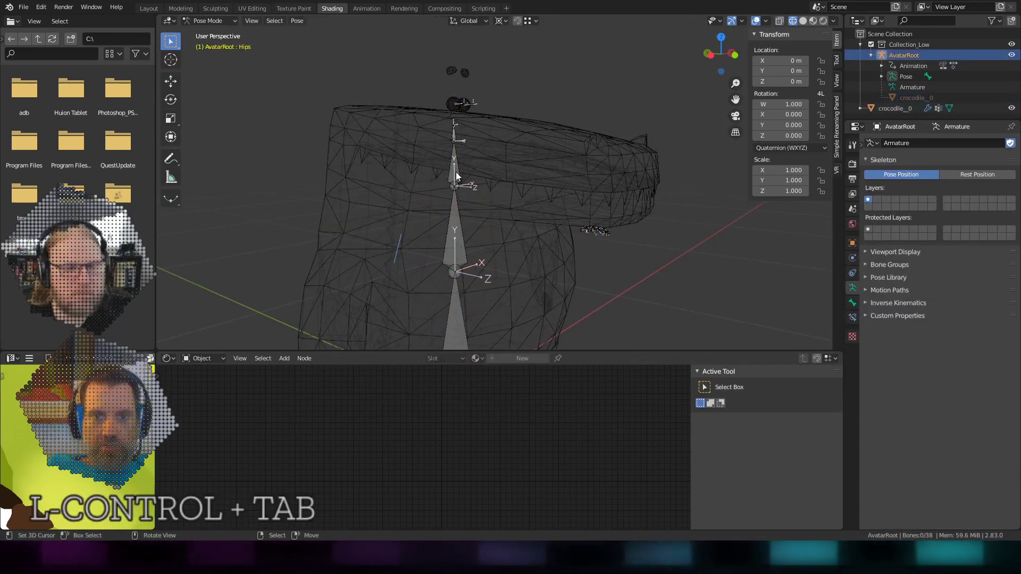
right_click(456, 173)
mouse_move(576, 254)
middle_down()
mouse_move(533, 253)
mouse_move(583, 257)
middle_up()
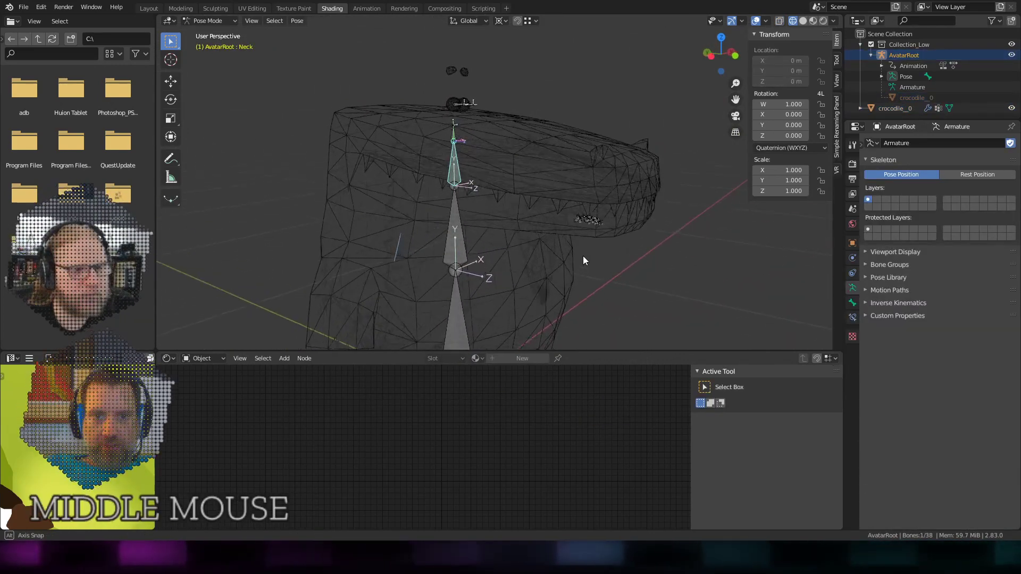
key(shift+z)
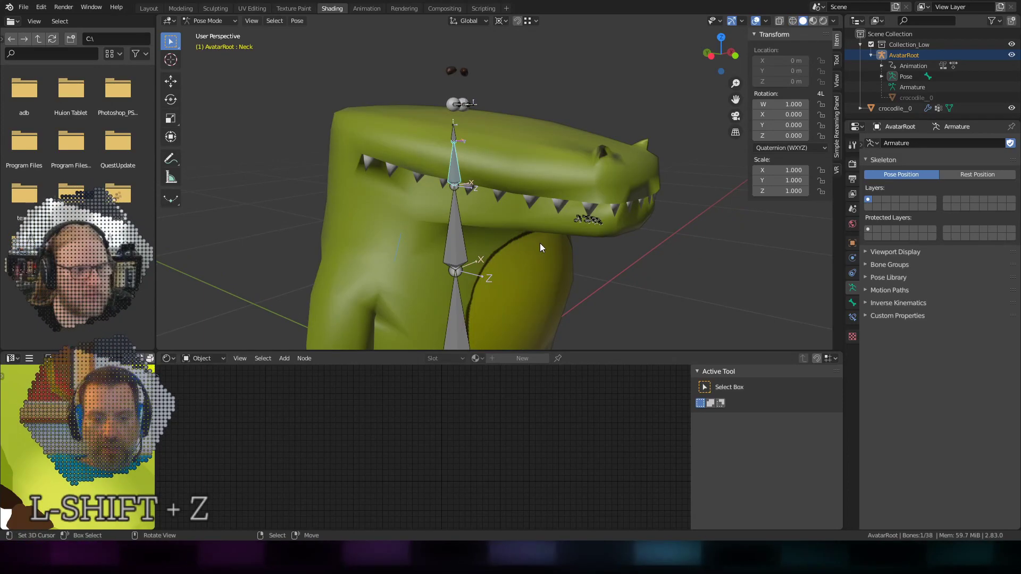
Try rotating the Neck bone about the global X axis and the global Z axis to test the head's movement, cancelling both rotations.
key(r)
key(x)
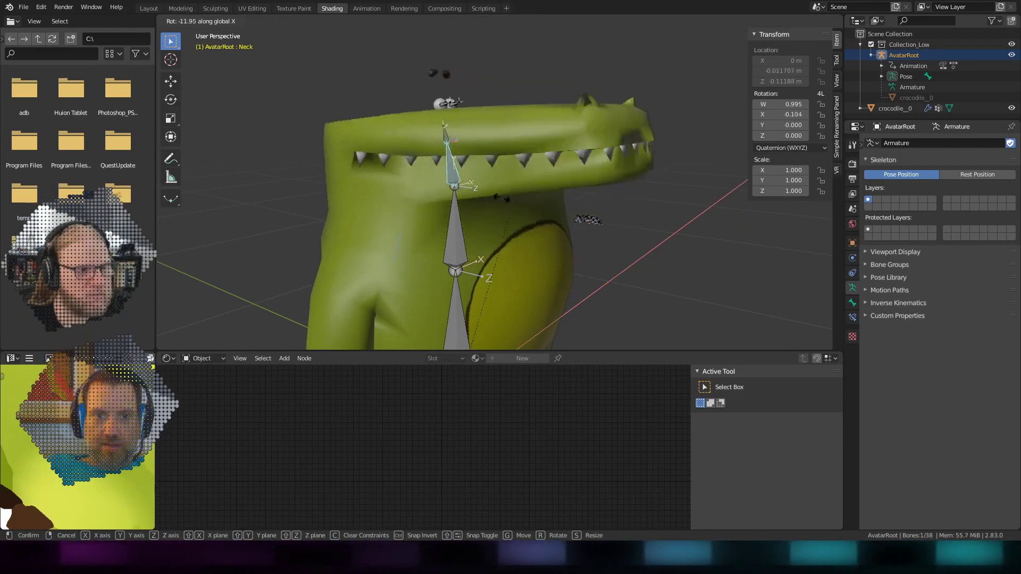
right_click(488, 183)
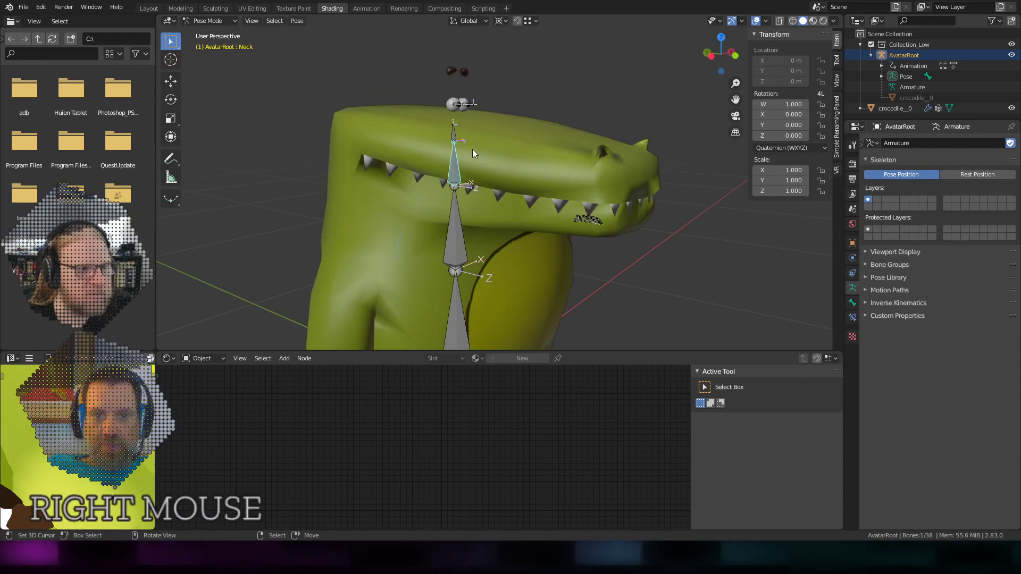
middle_drag(472, 149, 516, 214)
key(r)
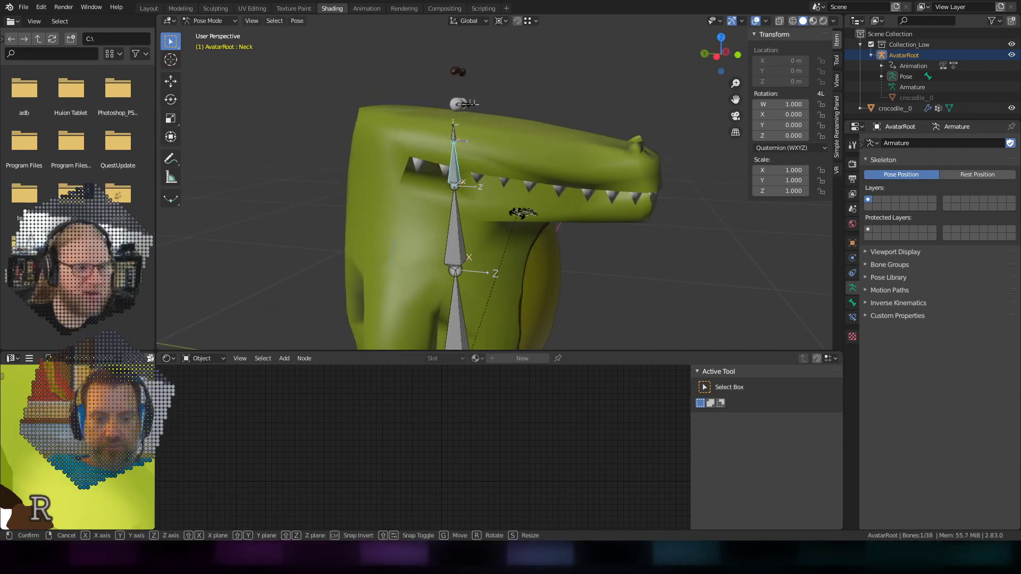
key(z)
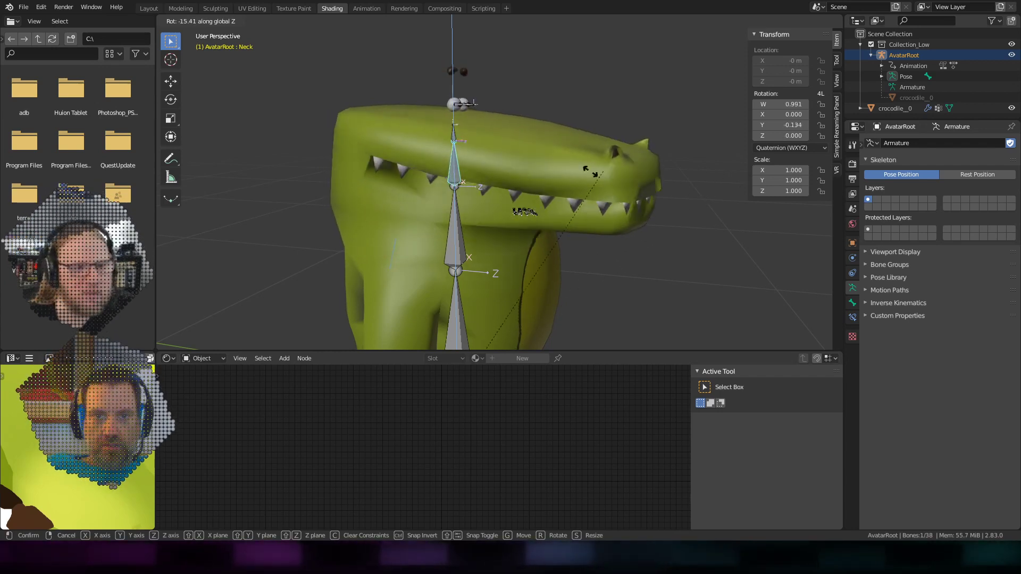
right_click(514, 186)
middle_drag(515, 186, 397, 137)
middle_drag(402, 254, 439, 161)
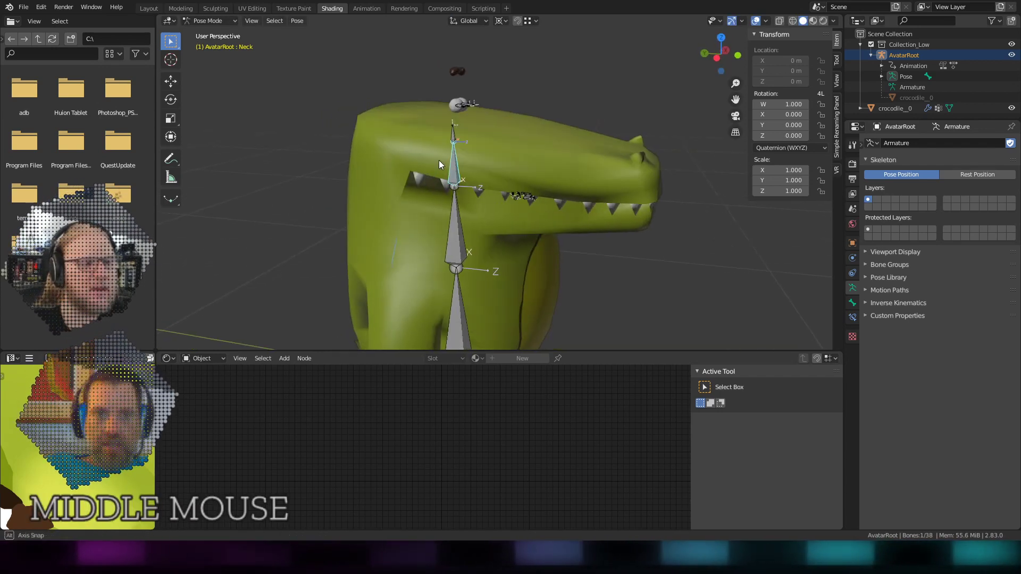
Switch the AvatarRoot armature back to Object Mode and select the crocodile mesh.
click(211, 20)
key(Tab)
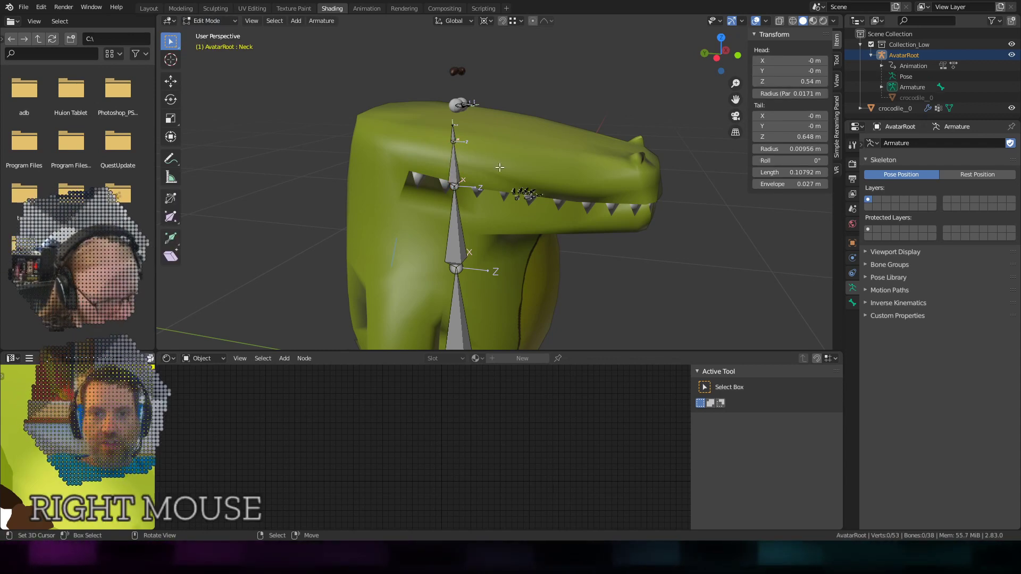
key(ctrl+Tab)
click(444, 173)
right_click(531, 161)
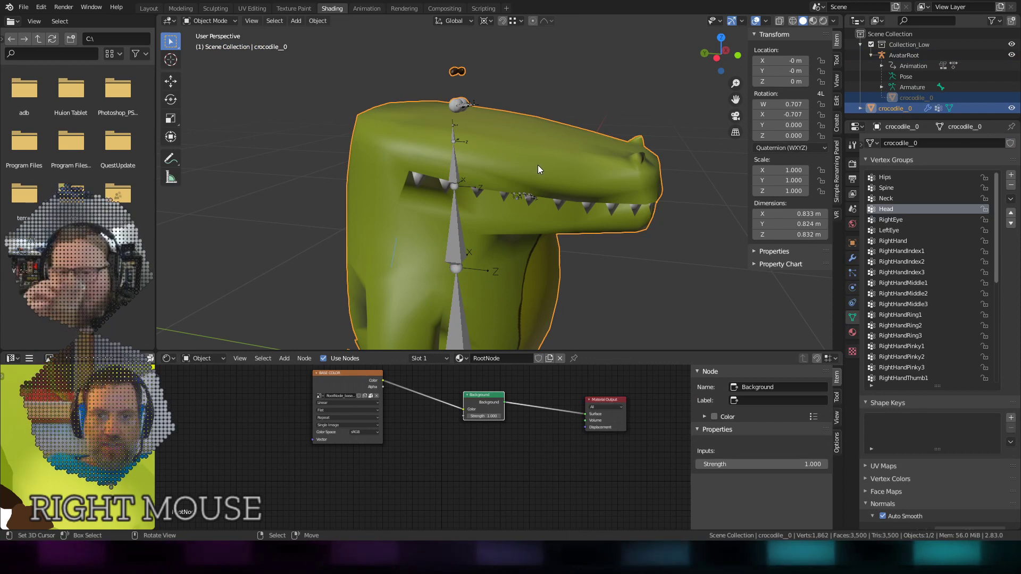
Inspect the Head vertex group's weights on the crocodile in Weight Paint mode, returning to Object Mode when done.
click(227, 22)
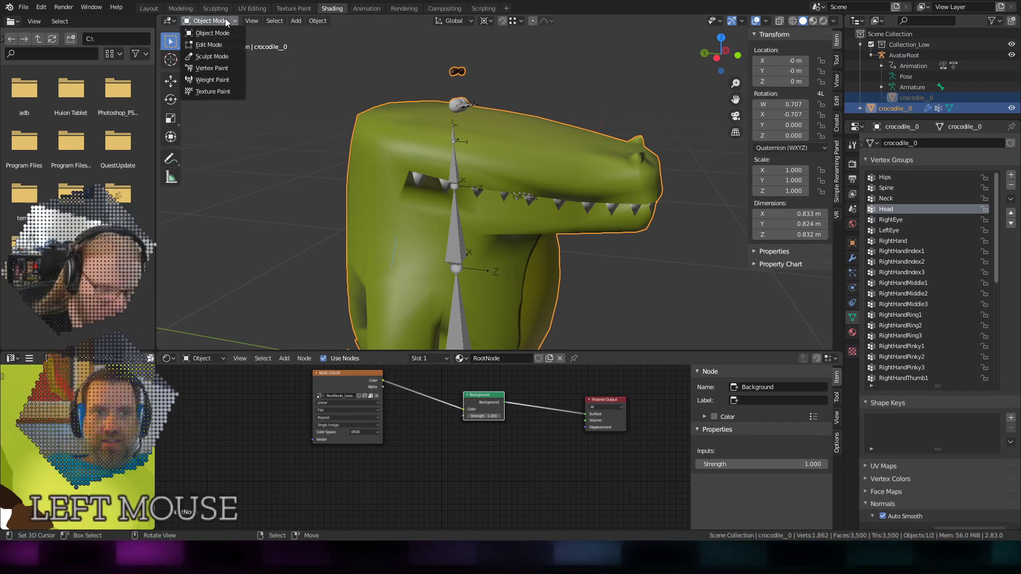
click(216, 81)
middle_drag(573, 215, 319, 205)
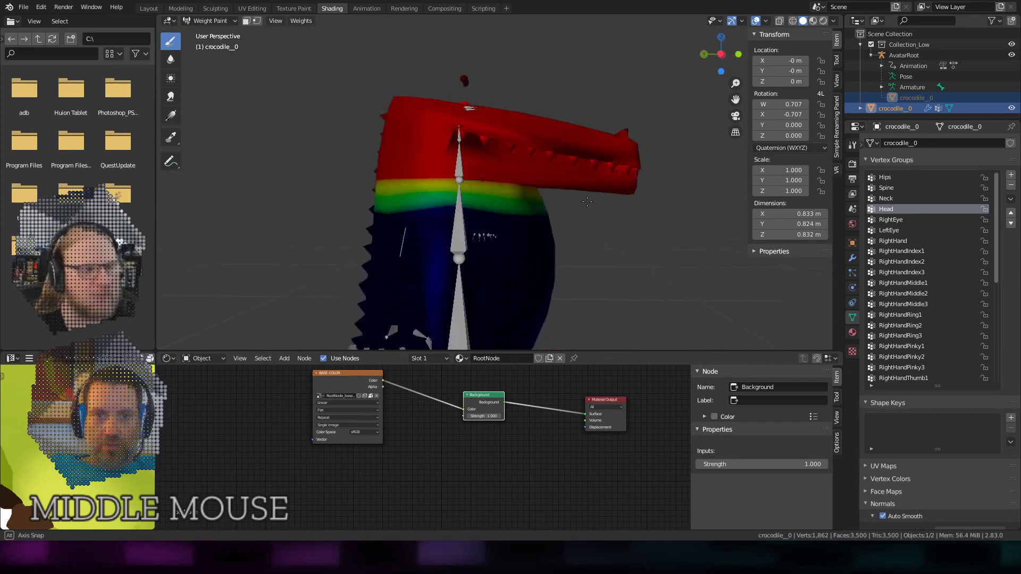
click(208, 22)
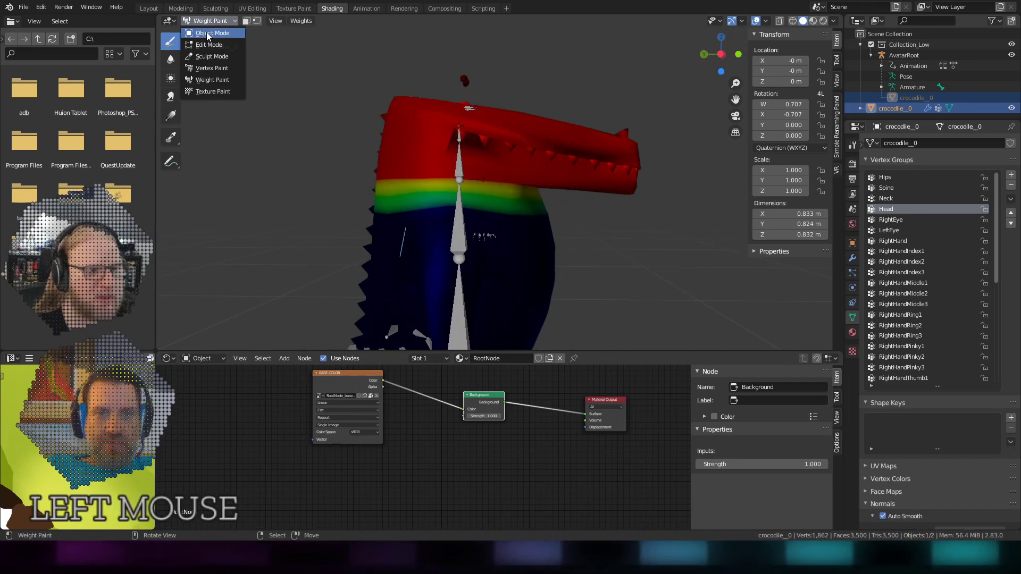
click(211, 33)
Enter Edit Mode on the crocodile mesh and select the linked vertices of both white eyeballs, leaving out the pupils.
middle_drag(585, 157, 371, 226)
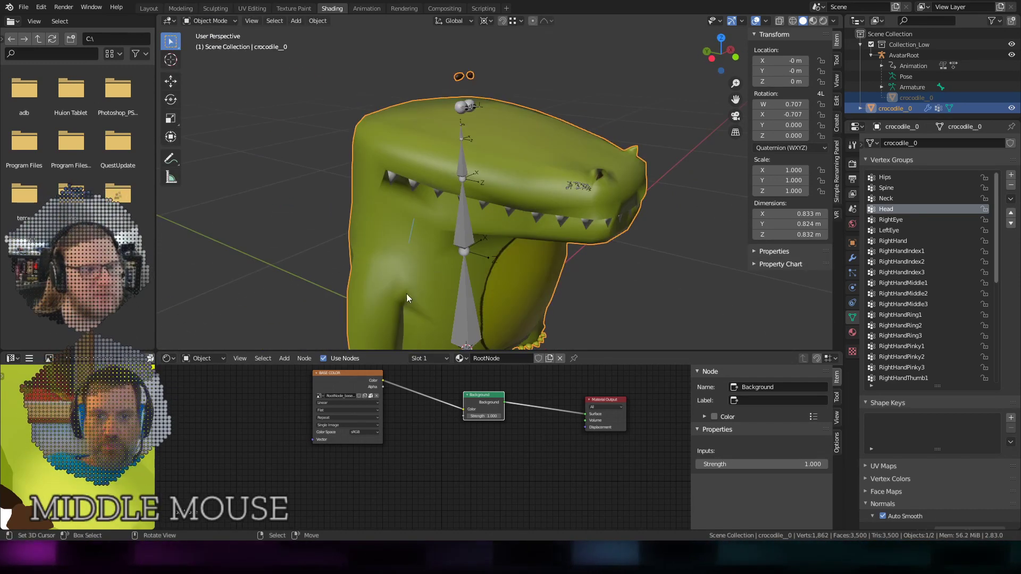
middle_drag(611, 241, 534, 249)
scroll(523, 255, up, 6)
scroll(435, 157, up, 2)
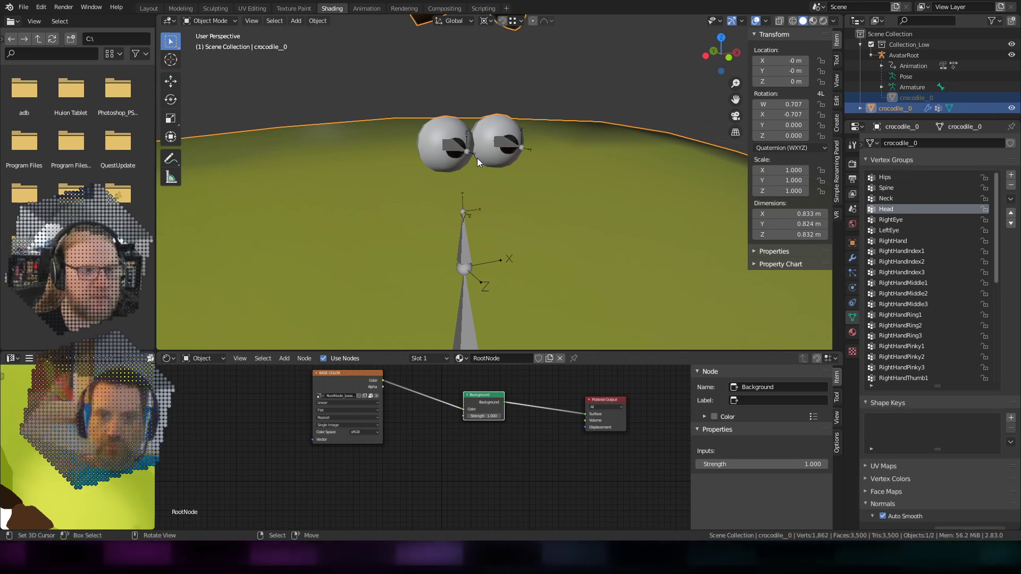
key(Tab)
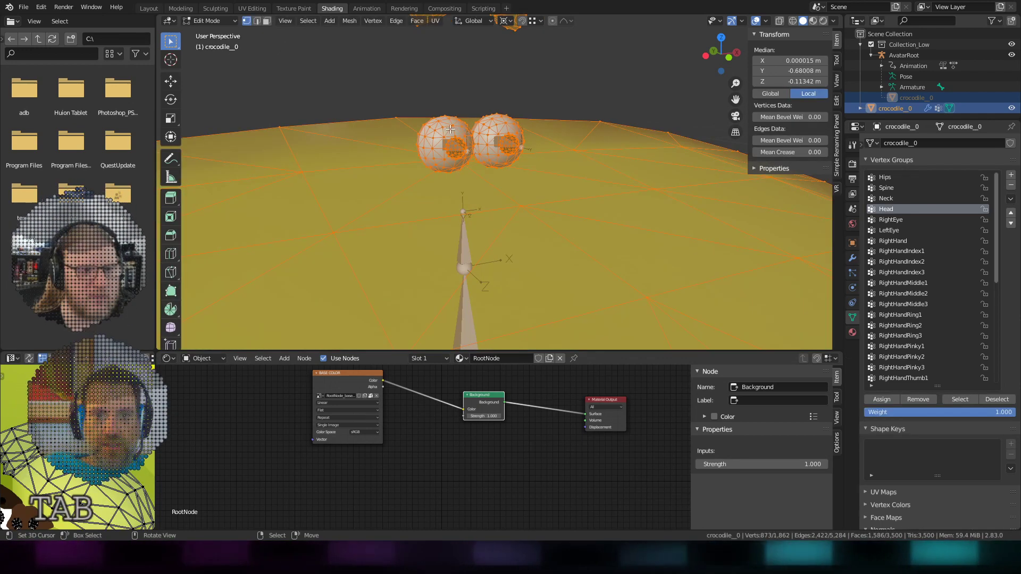
mouse_move(446, 128)
middle_down()
mouse_move(469, 136)
mouse_move(444, 136)
mouse_move(459, 137)
middle_up()
scroll(454, 137, up, 2)
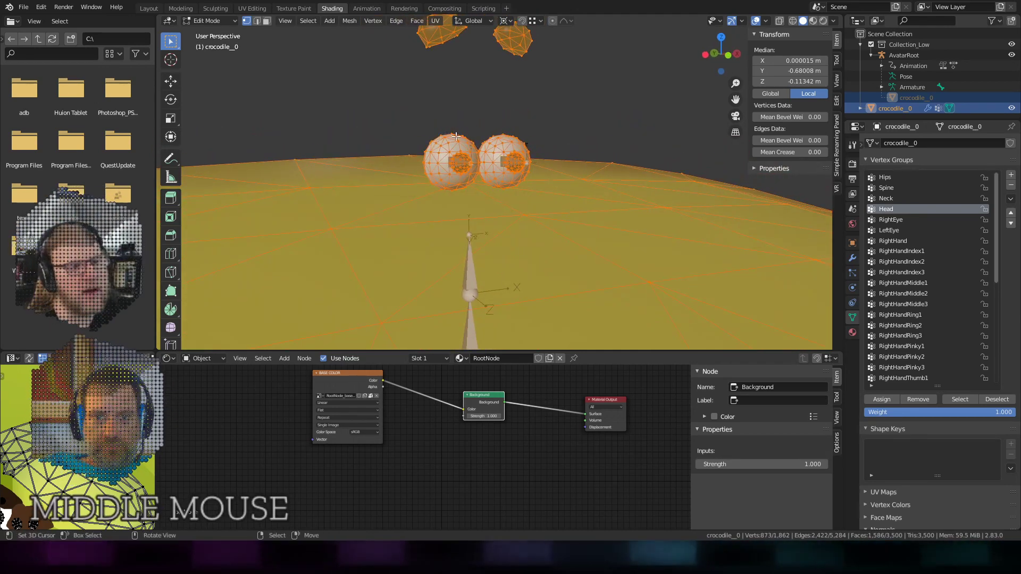
scroll(459, 137, up, 1)
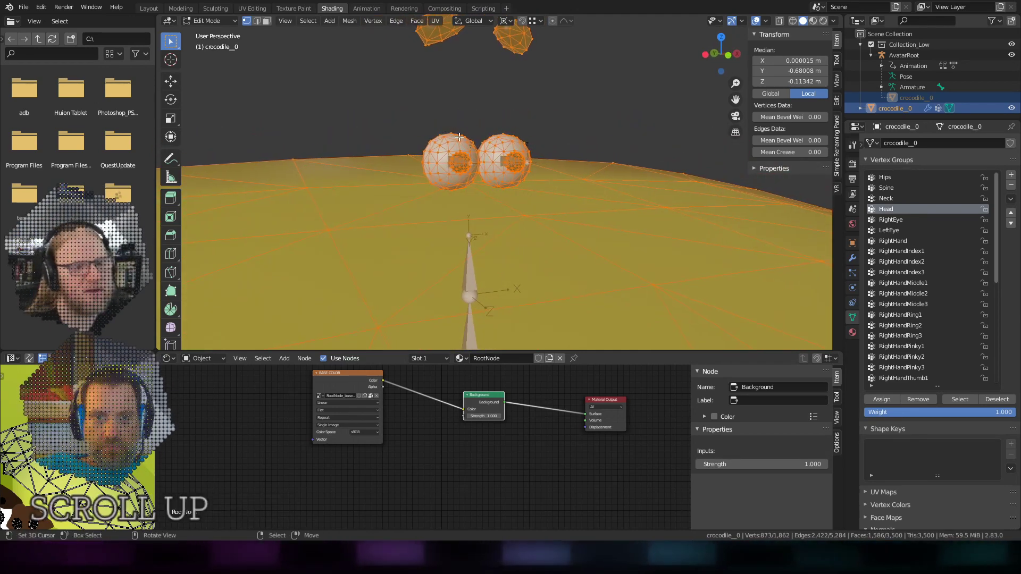
right_click(459, 167)
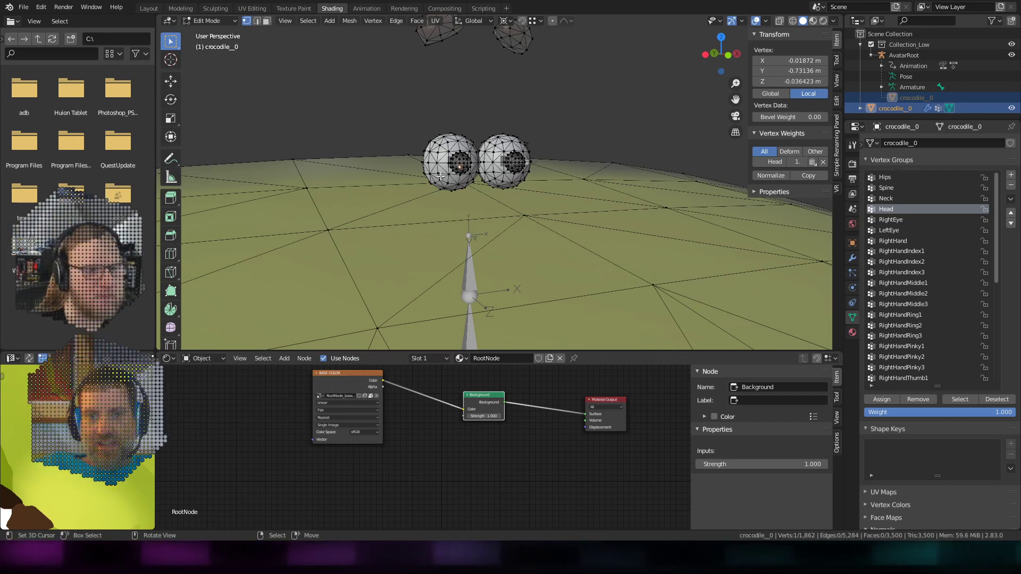
right_click(447, 193)
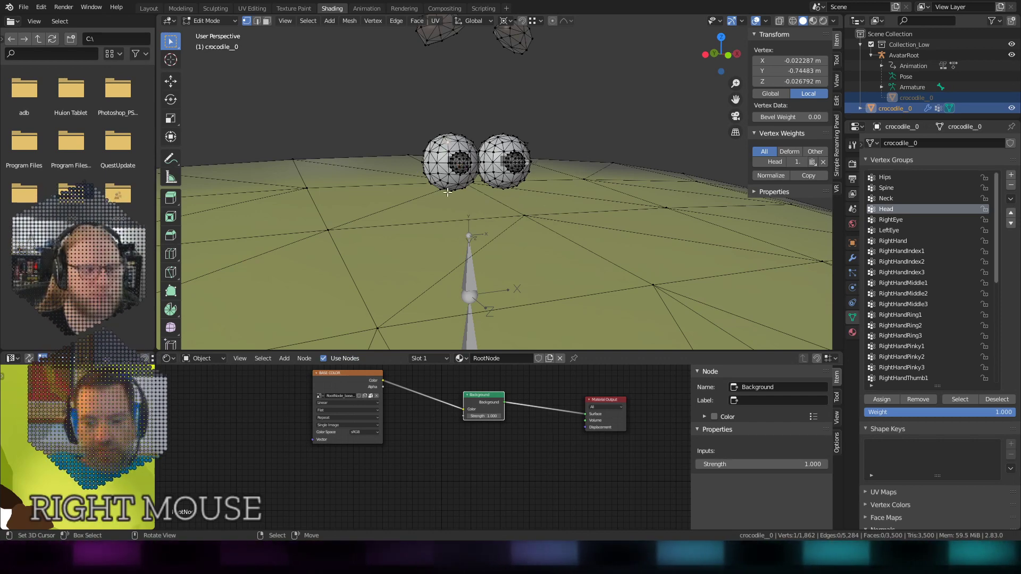
key(ctrl+l)
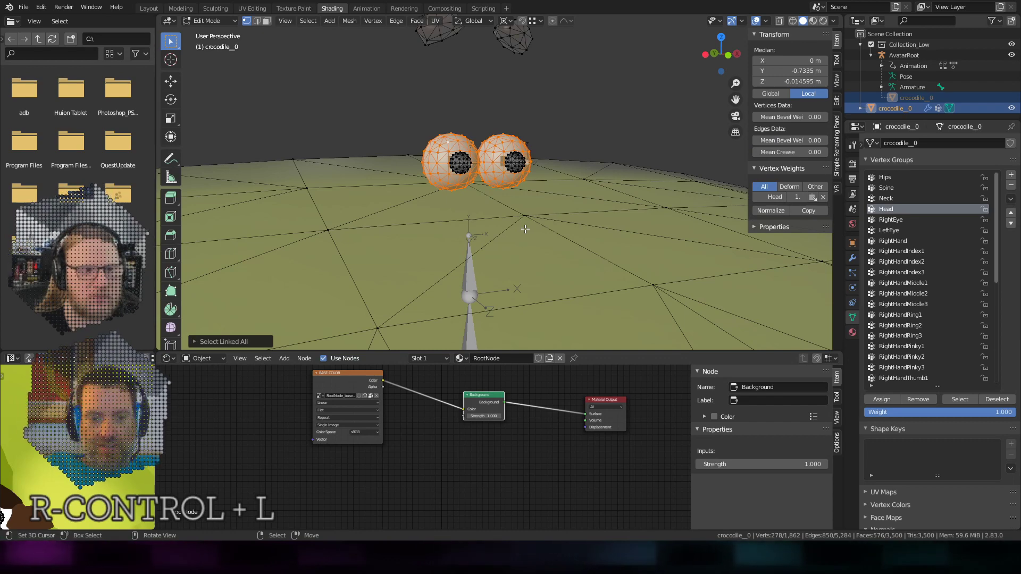
Remove the selected eyeball vertices from the Hips vertex group and assign them to the Head group.
click(890, 178)
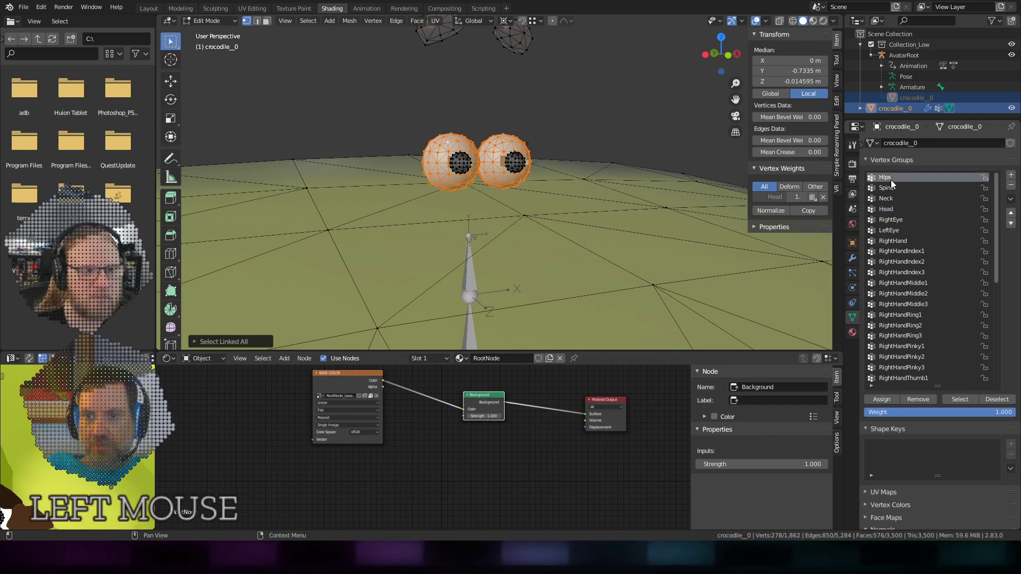
click(916, 399)
click(889, 209)
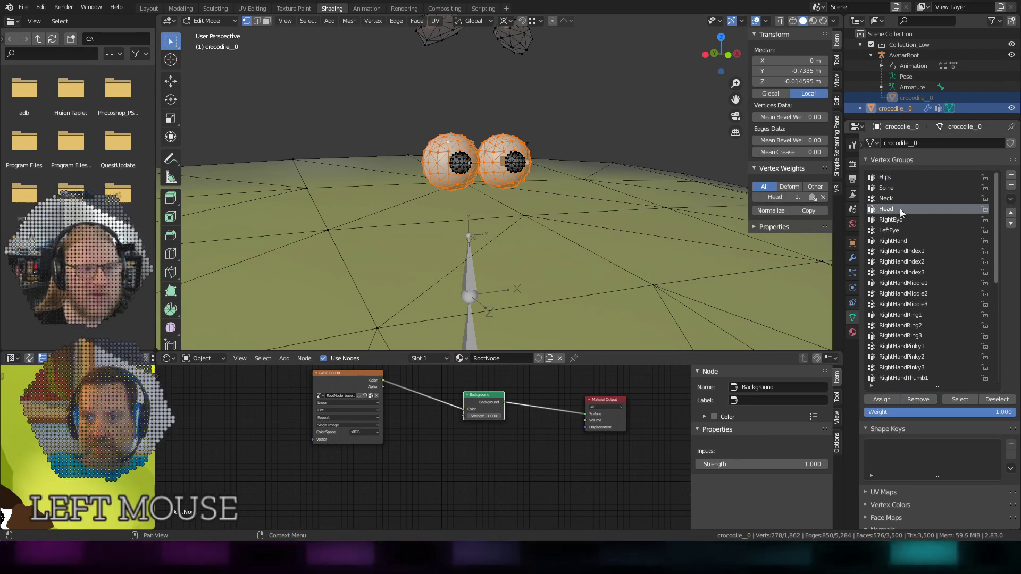
click(886, 396)
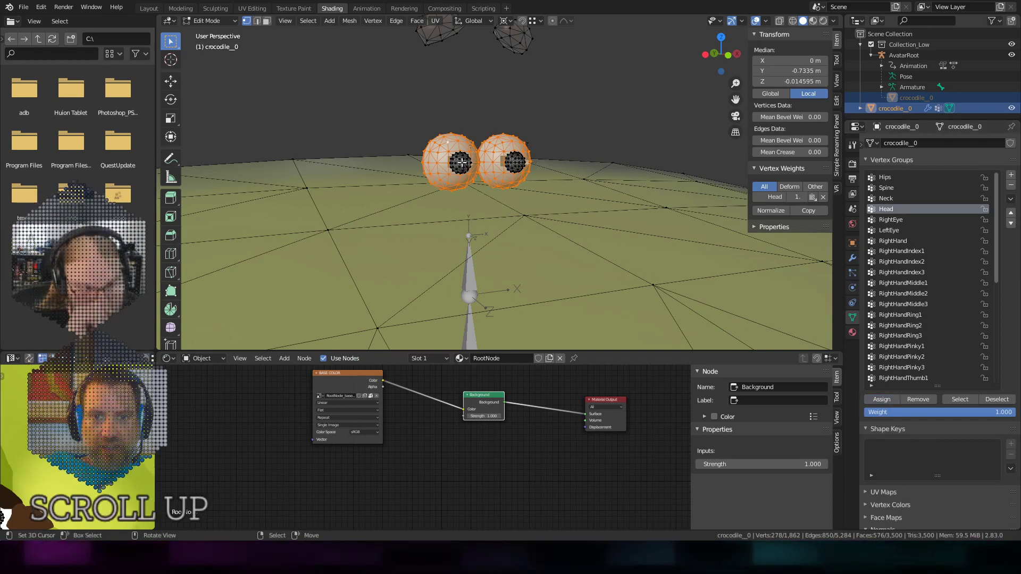
Select all linked vertices of the crocodile's right pupil, remove them from the Head group and assign them to RightEye.
right_click(517, 163)
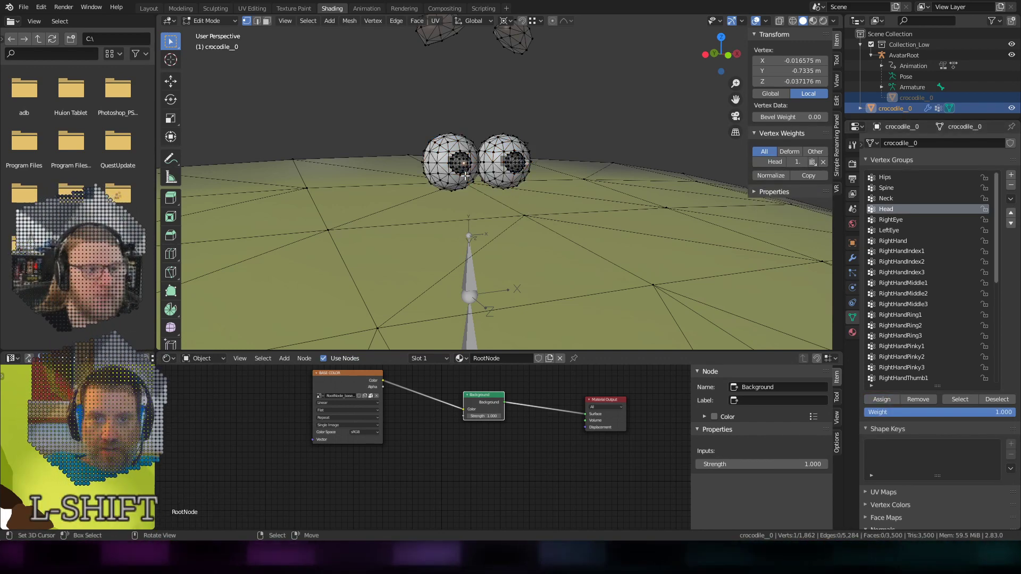
key(ctrl+l)
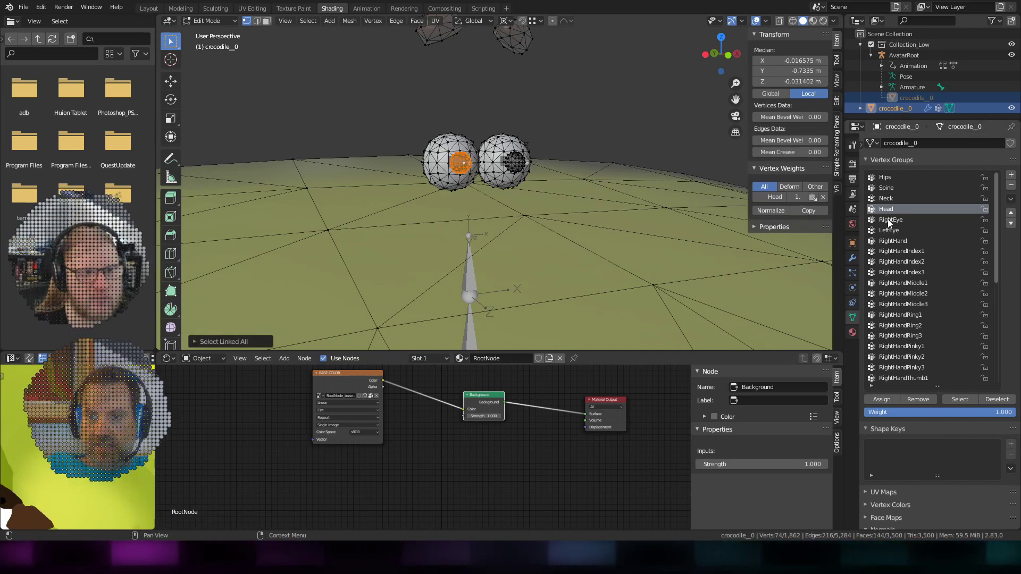
click(910, 401)
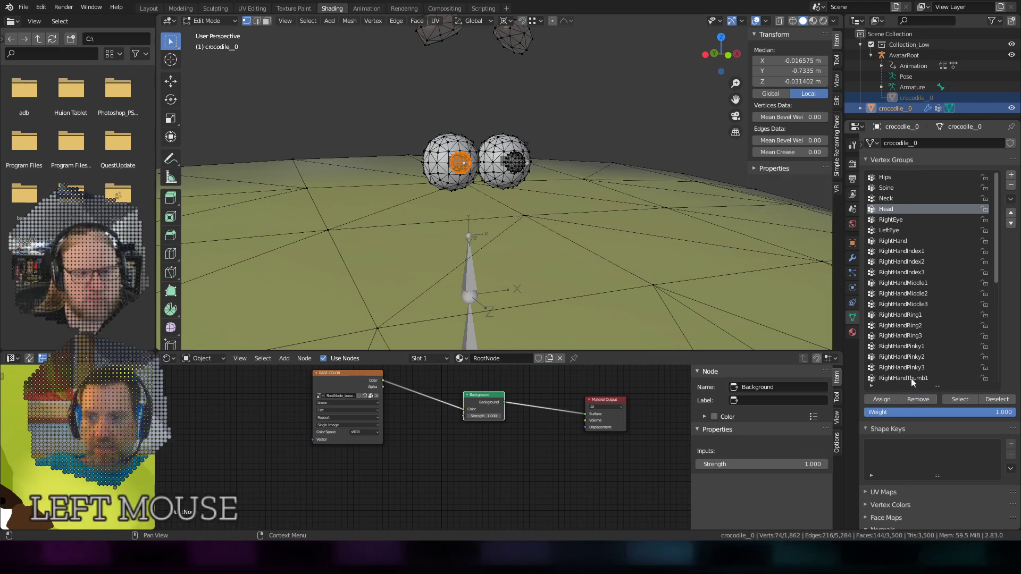
click(896, 221)
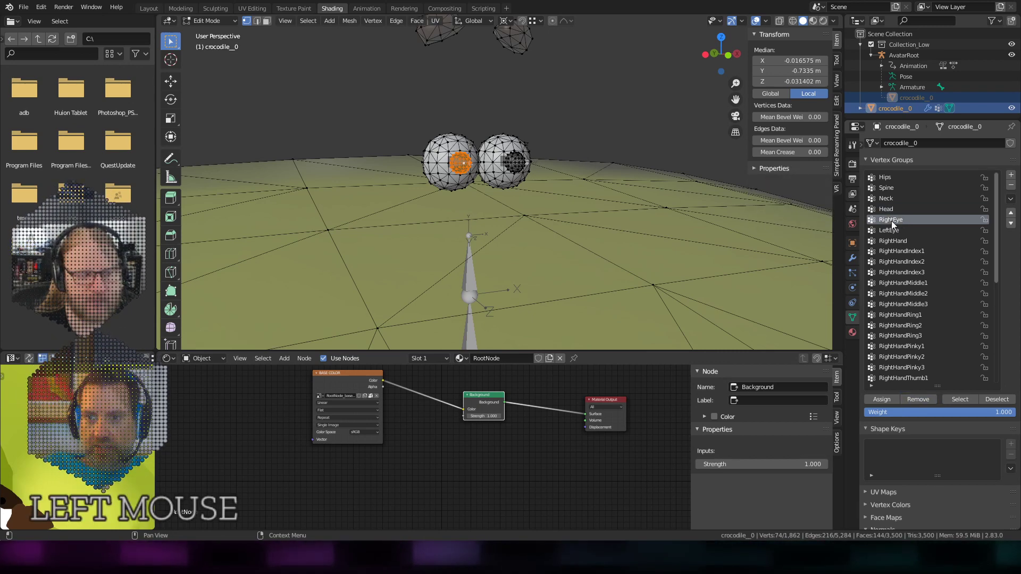
click(881, 398)
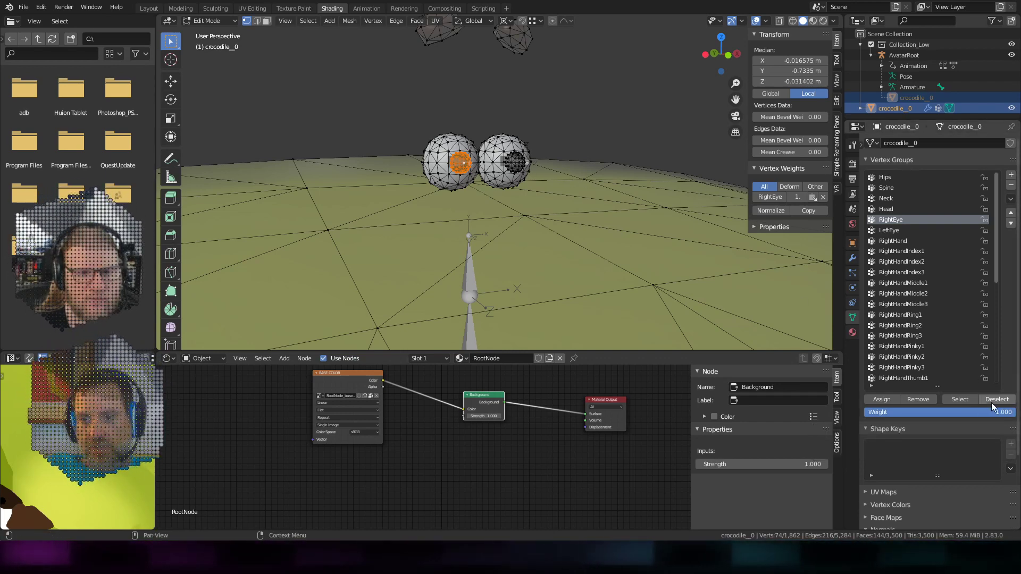
Move the crocodile's left pupil vertices from the Head vertex group to LeftEye, returning to Object Mode when done.
right_click(517, 164)
key(ctrl+l)
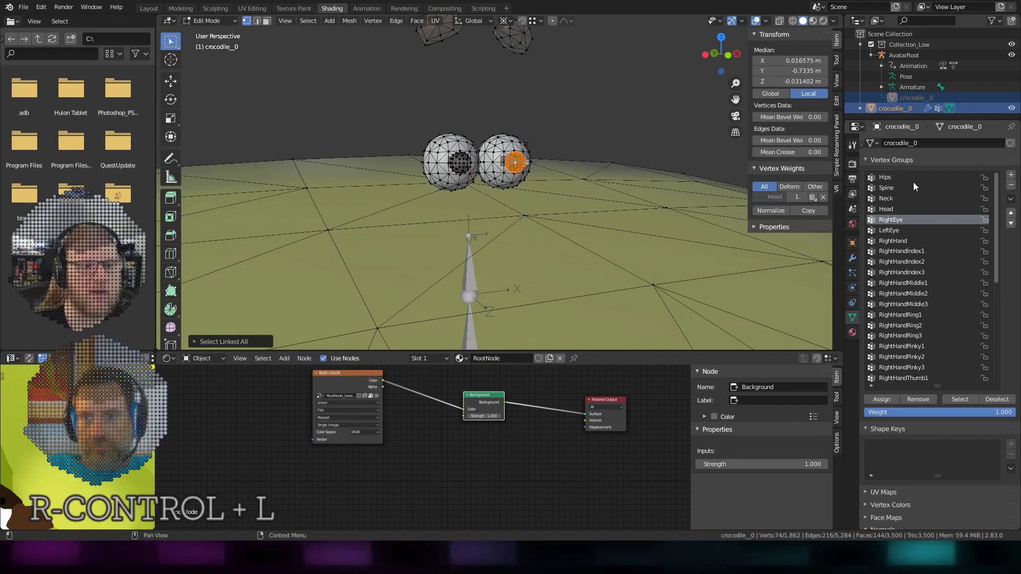
click(887, 210)
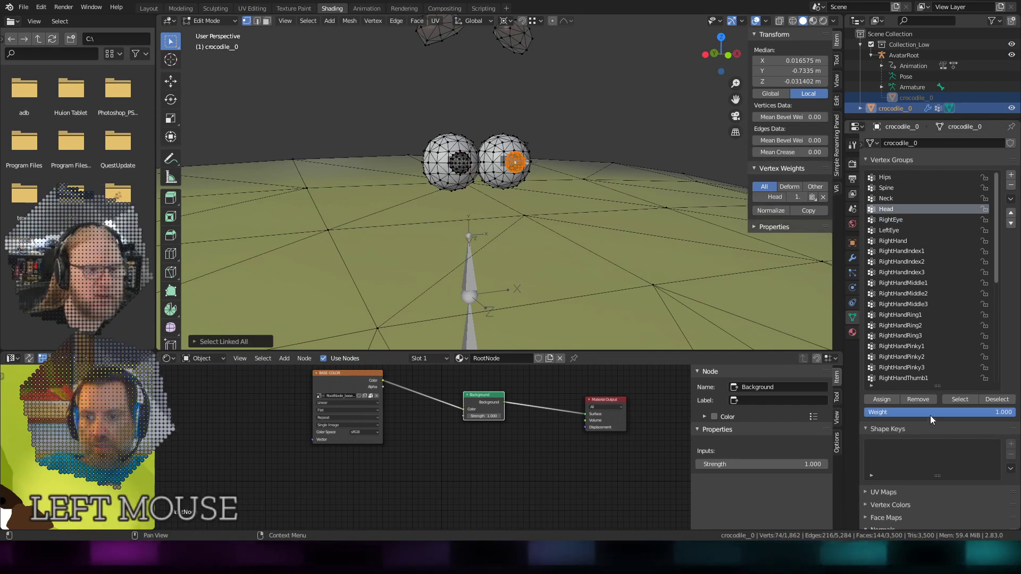
click(917, 399)
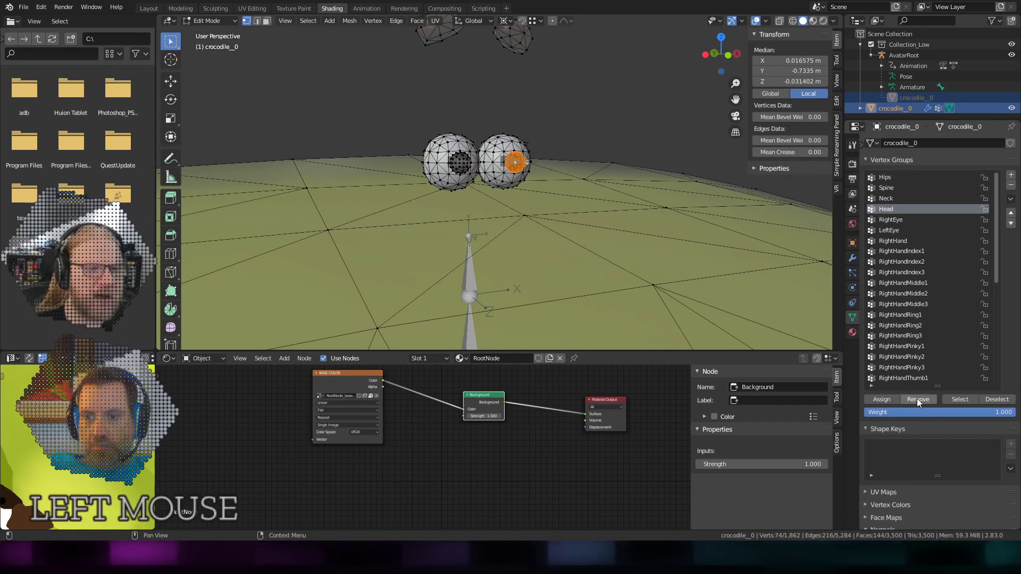
click(895, 231)
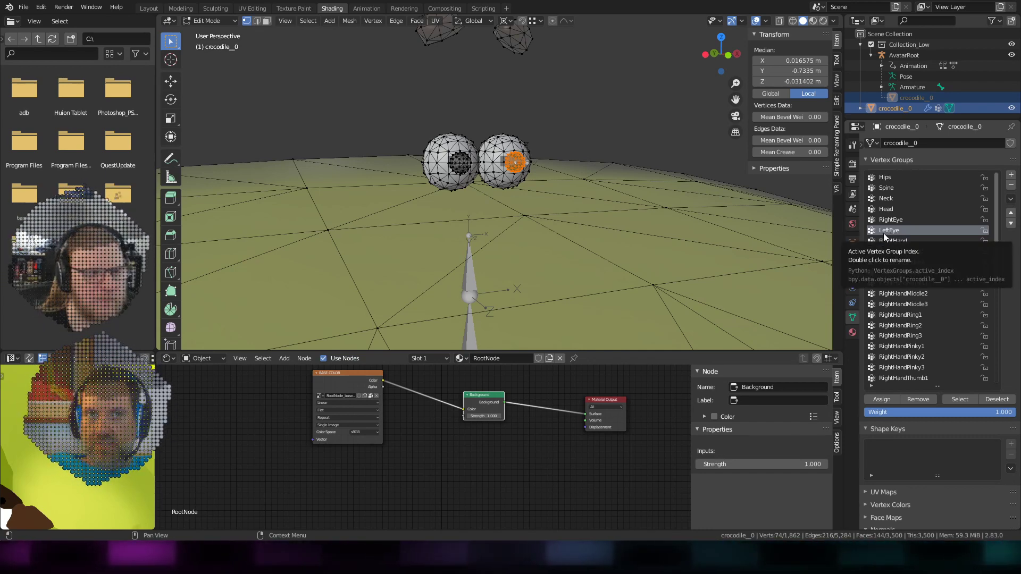
click(882, 400)
key(Tab)
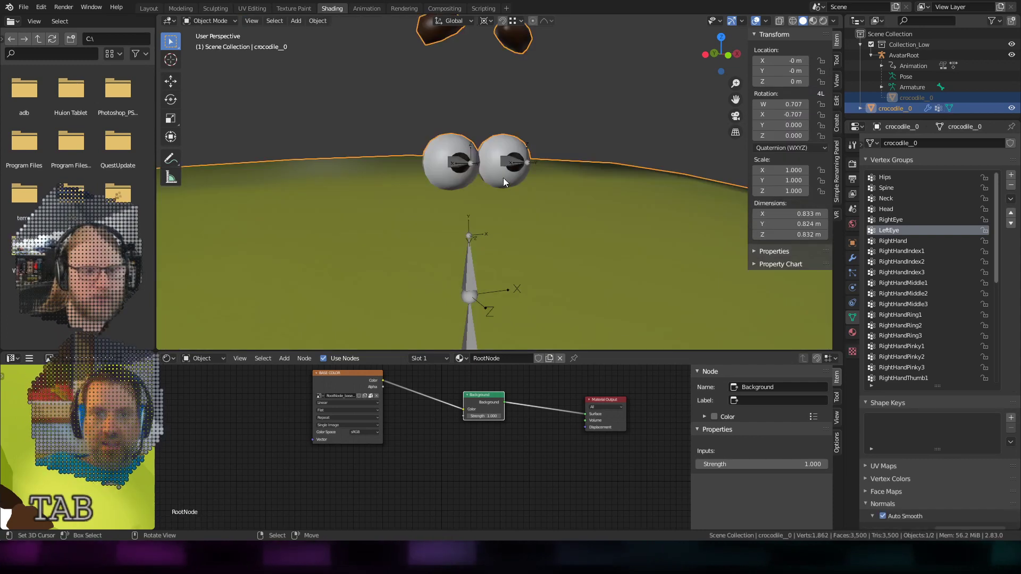
middle_drag(511, 165, 513, 208)
scroll(496, 218, up, 1)
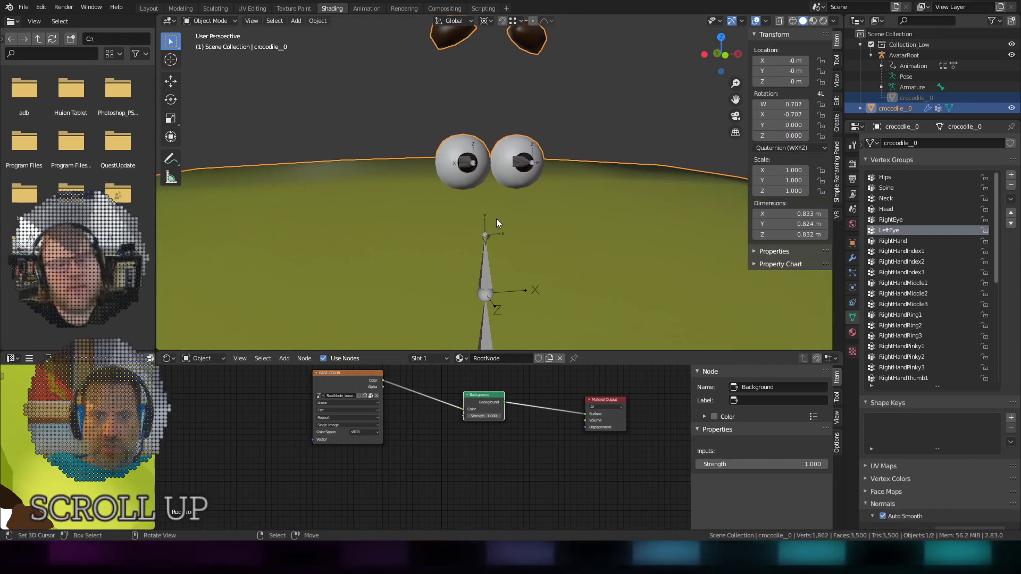
click(369, 9)
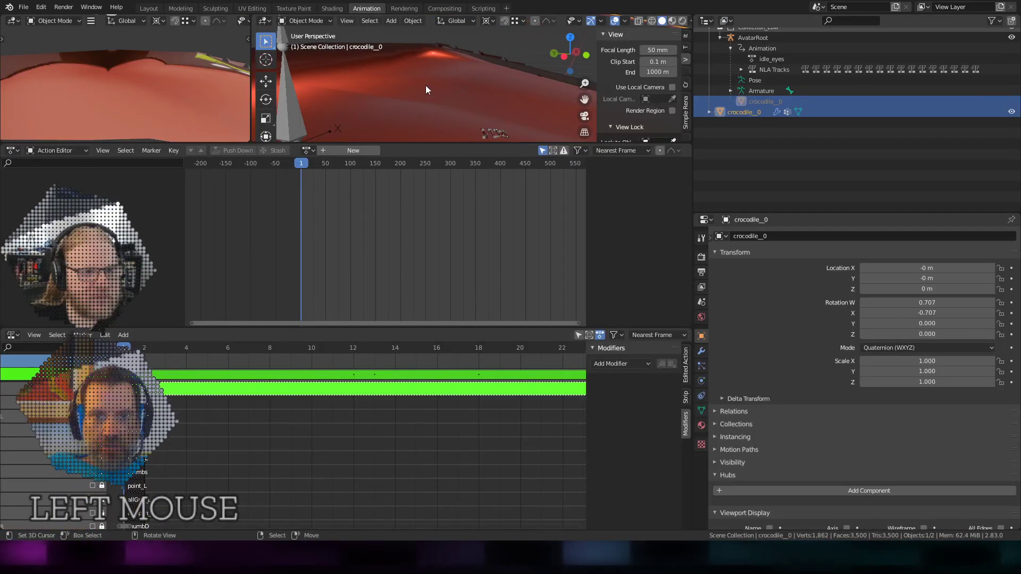
drag(390, 143, 391, 278)
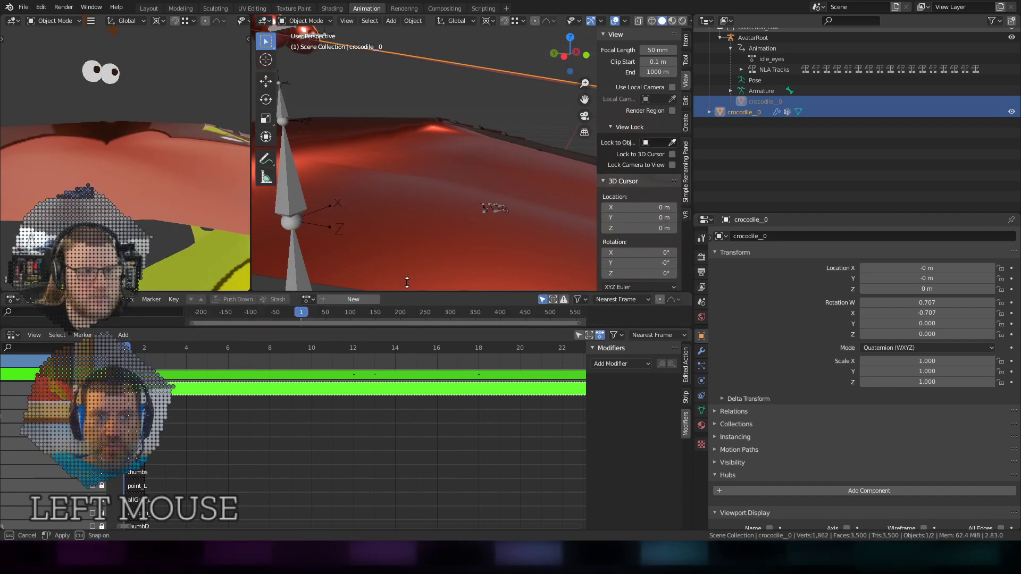
In the Modeling workspace, split off a narrow Timeline area below the 3D viewport and start playing the animation.
click(179, 9)
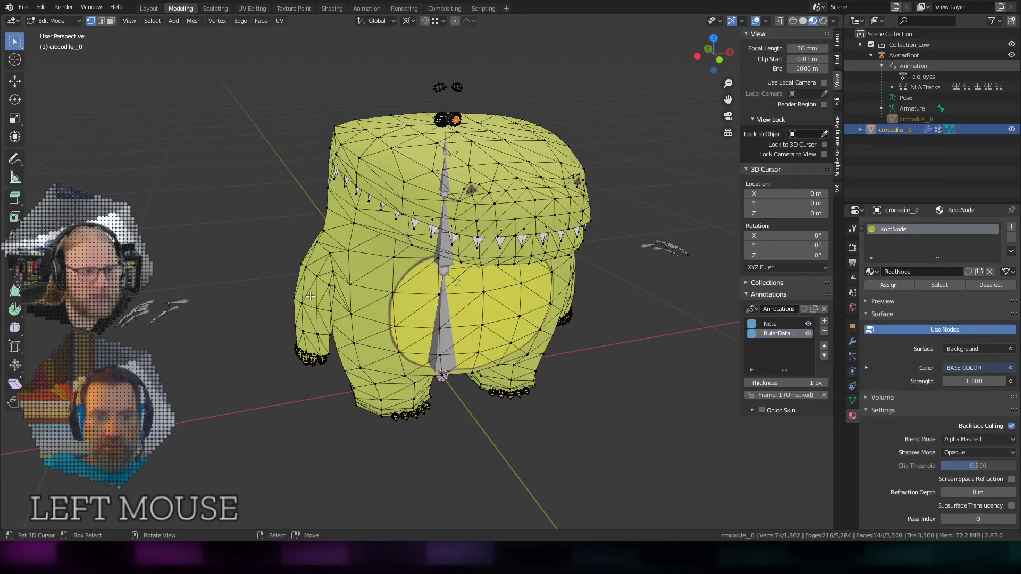
drag(2, 529, 3, 508)
click(12, 518)
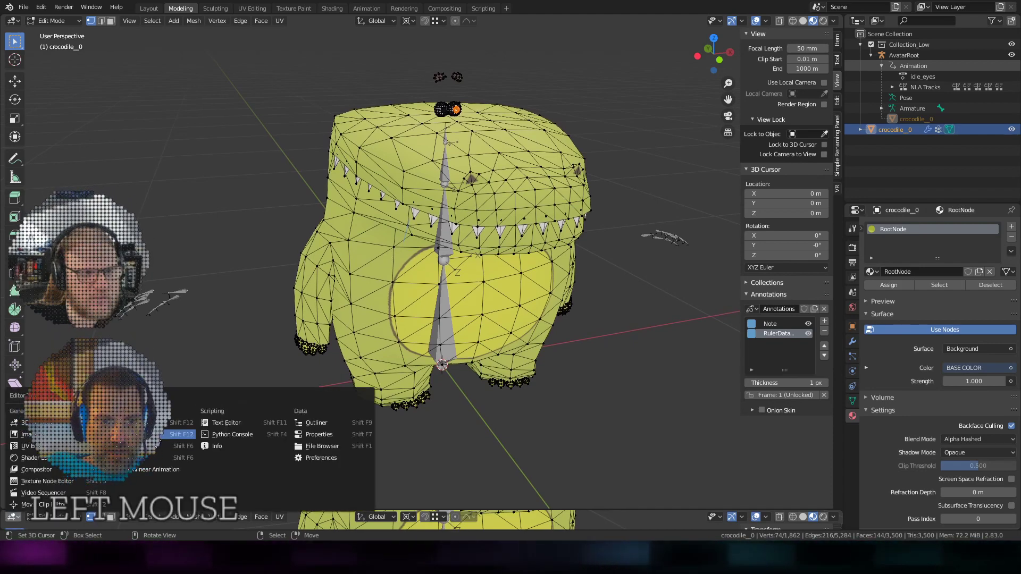
click(154, 434)
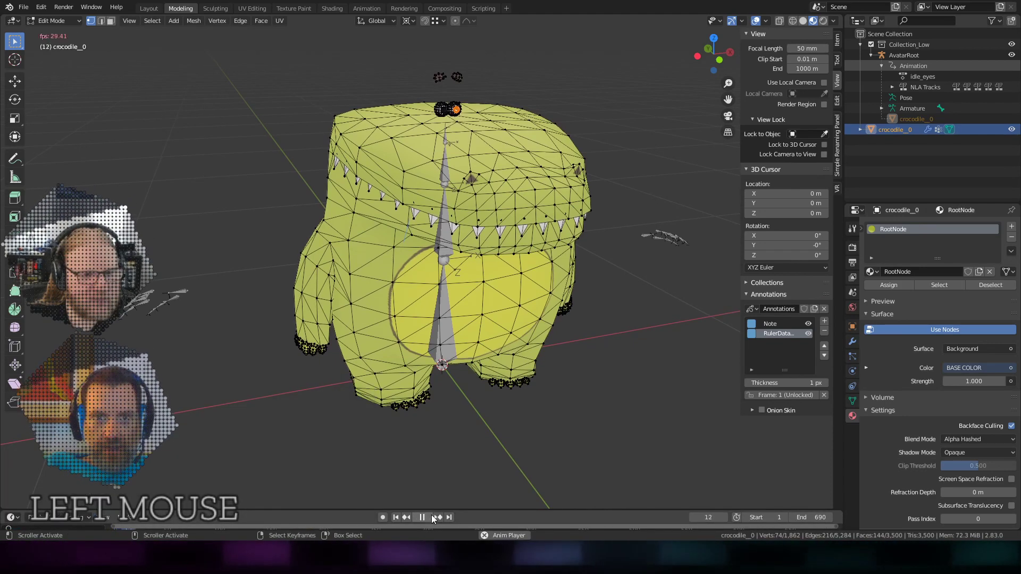
Return the crocodile to Object Mode and examine its eyes up close while the animation plays.
shift+middle_drag(468, 160, 256, 238)
scroll(514, 259, up, 6)
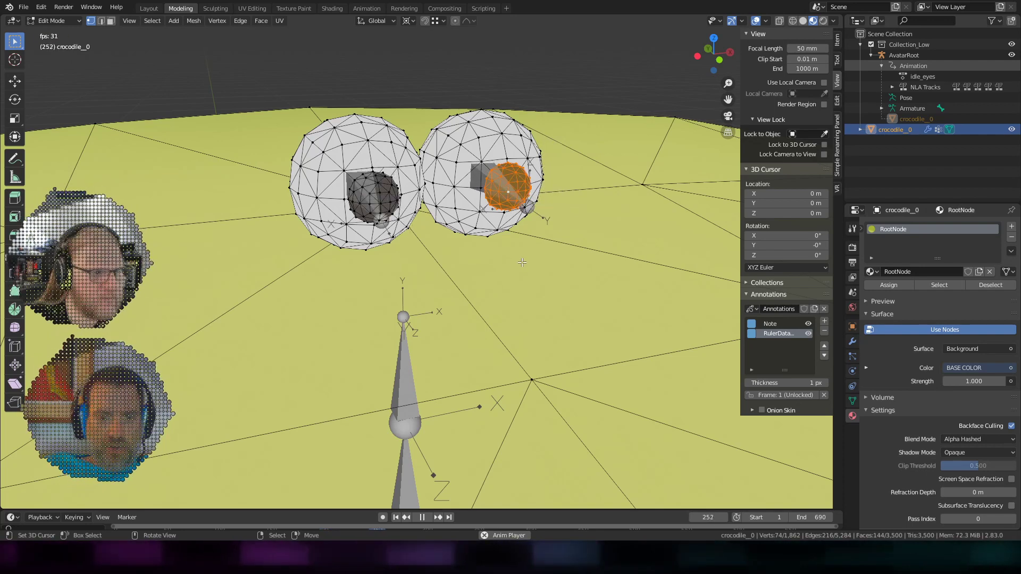
key(Tab)
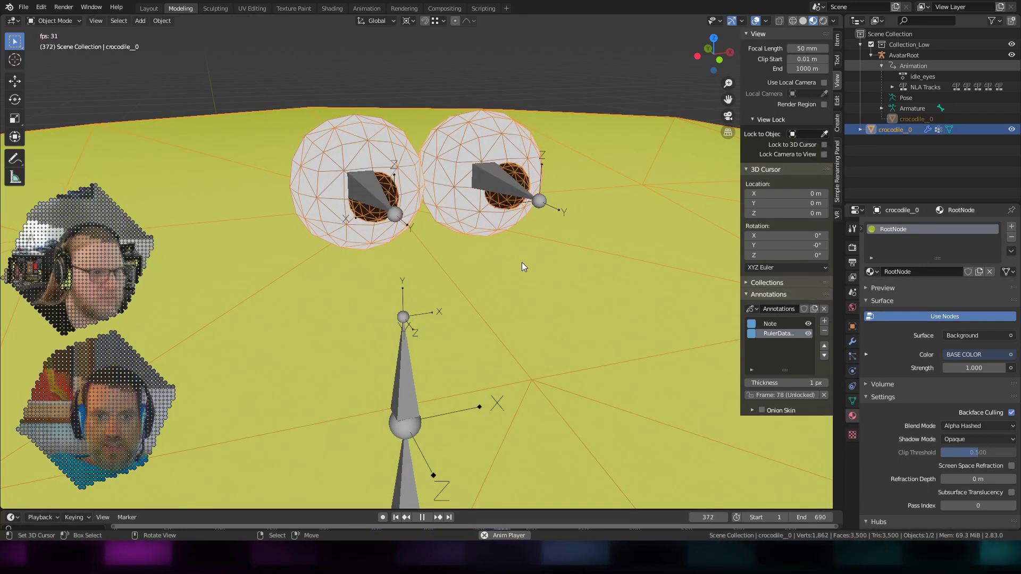
middle_drag(446, 288, 471, 276)
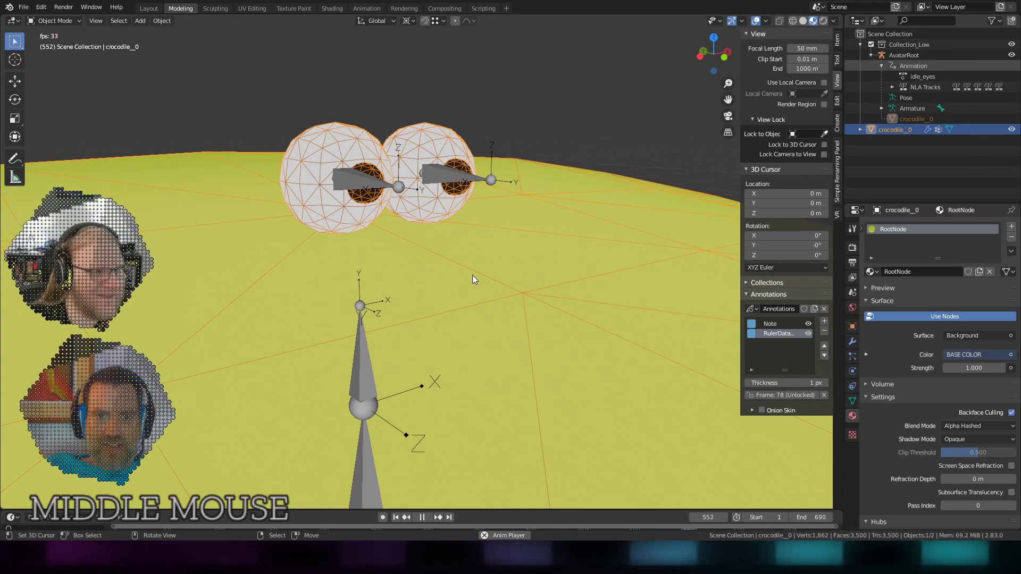
Hide armatures in the 3D viewport and deselect the crocodile for an unobstructed view of the eye animation.
click(717, 21)
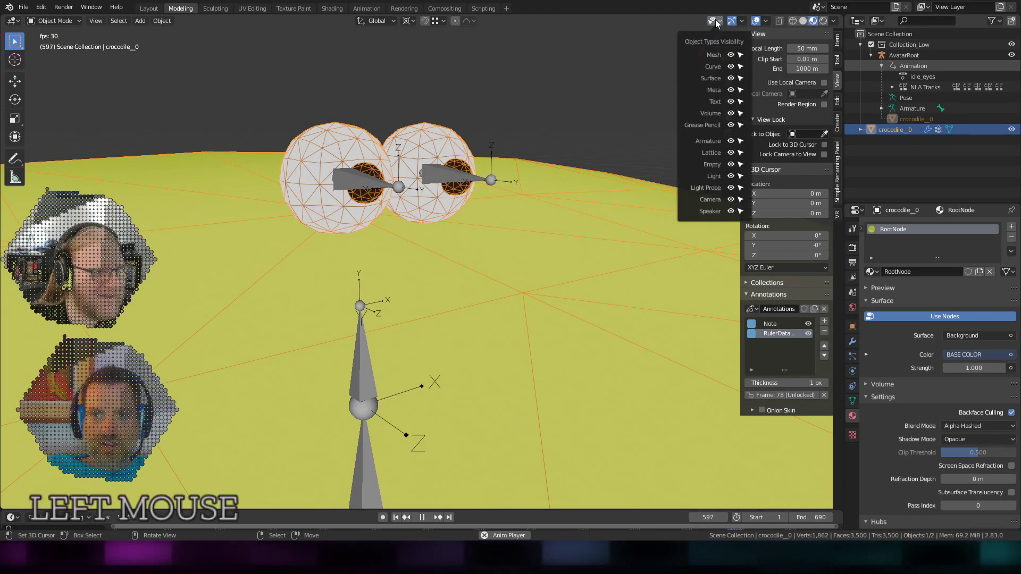
click(731, 142)
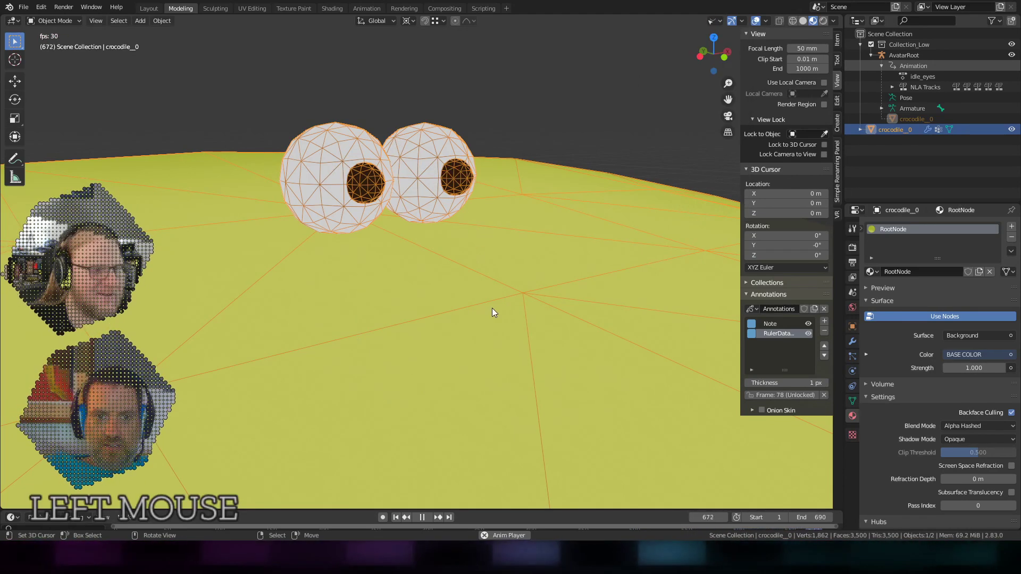
key(Tab)
key(Tab)
right_click(477, 97)
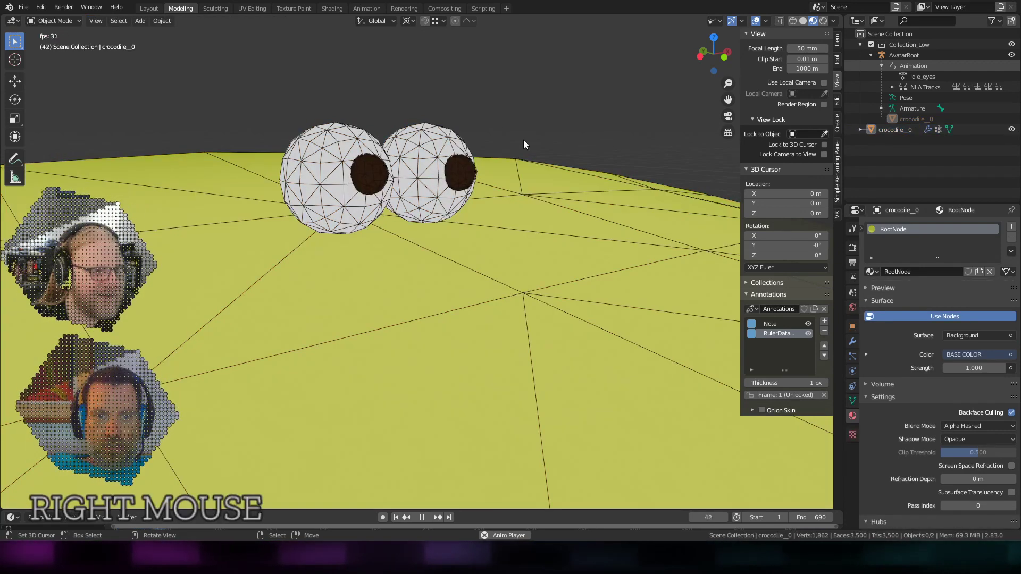